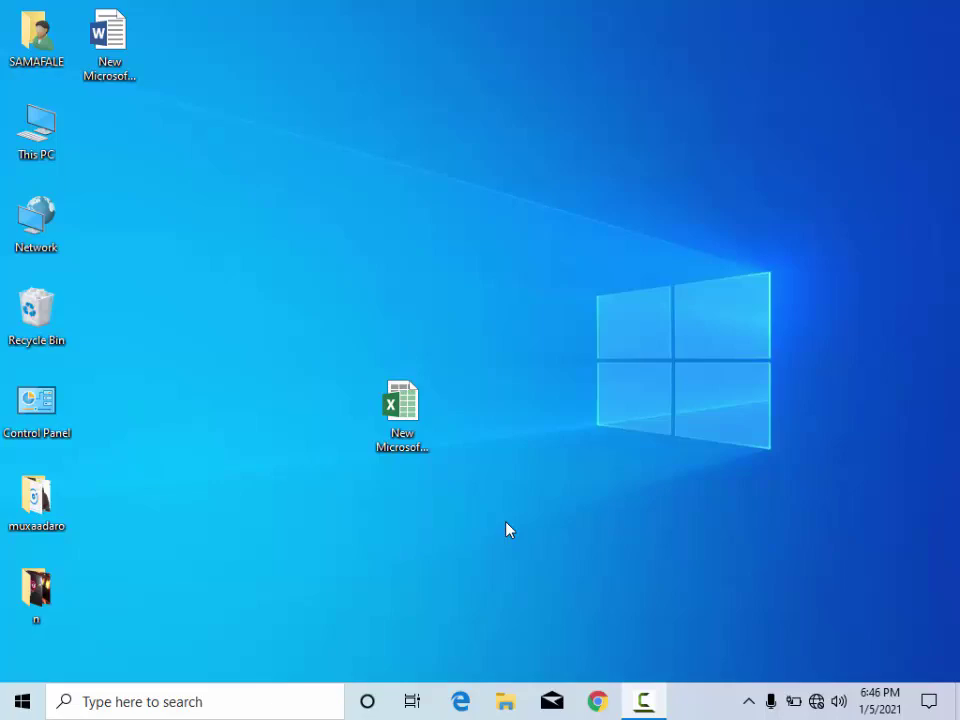
# Open the Excel worksheet on the desktop and apply all borders to the range C2:I15.
pyautogui.doubleClick(411, 433)
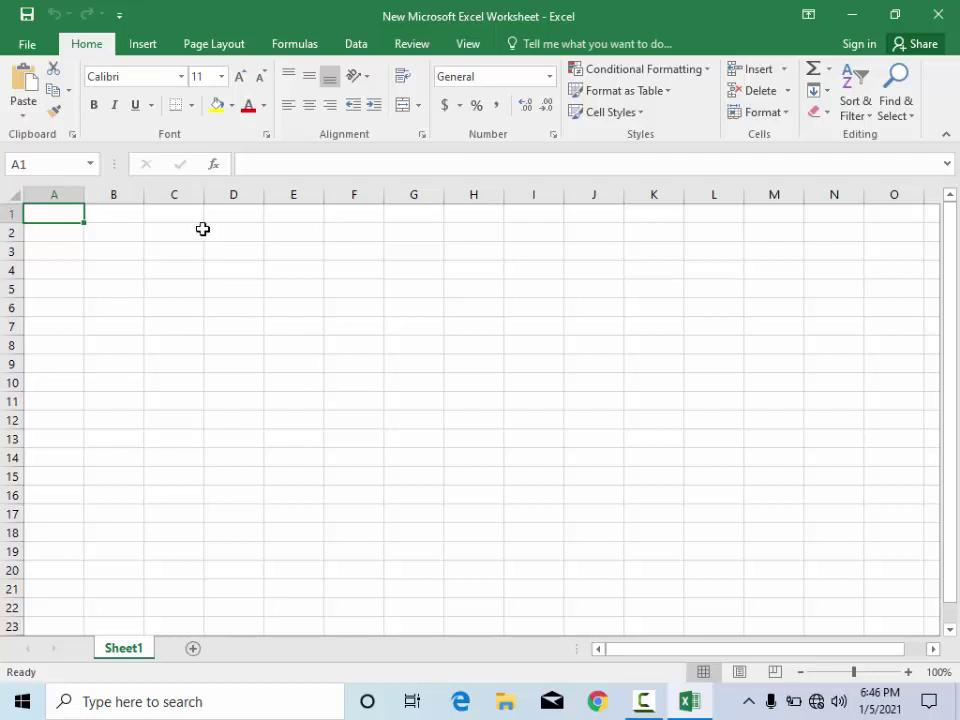
pyautogui.moveTo(176, 234); pyautogui.dragTo(564, 484)
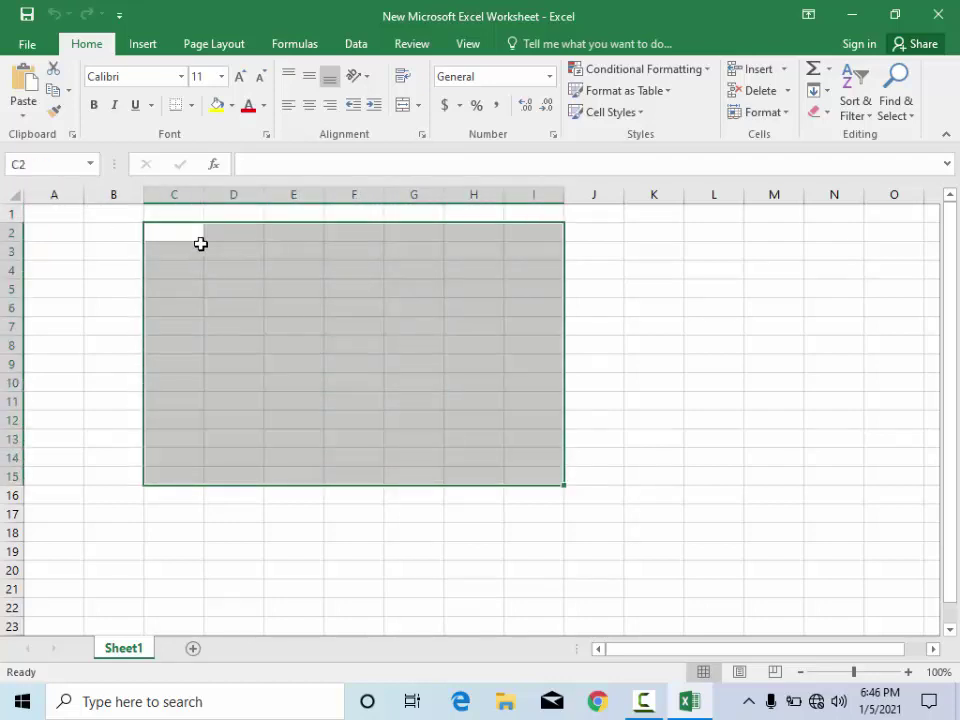
pyautogui.click(192, 106)
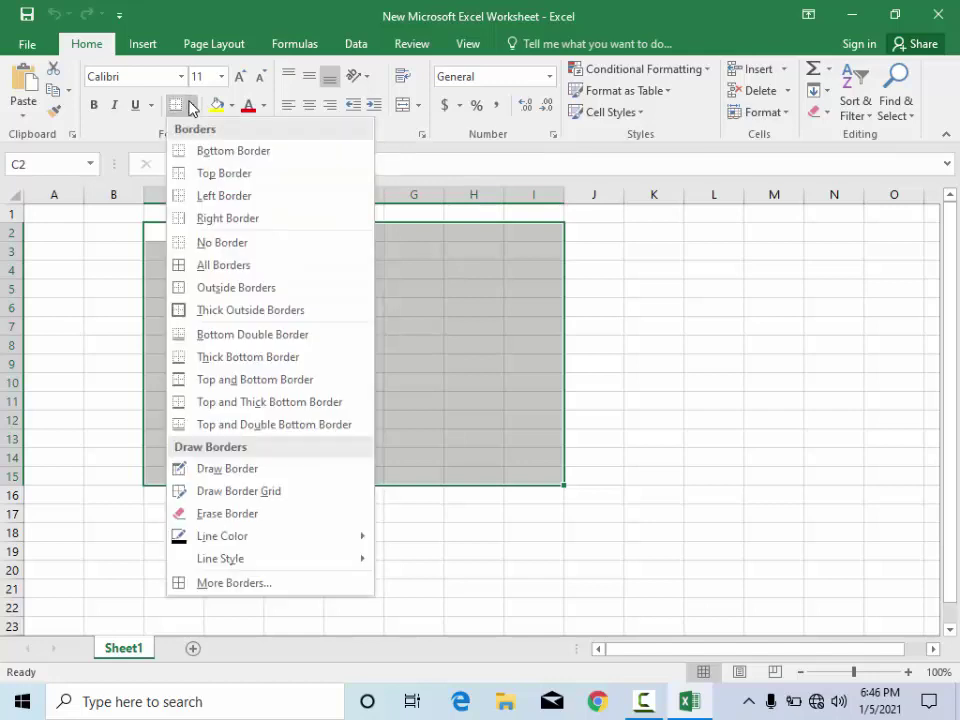
pyautogui.click(207, 265)
pyautogui.click(345, 346)
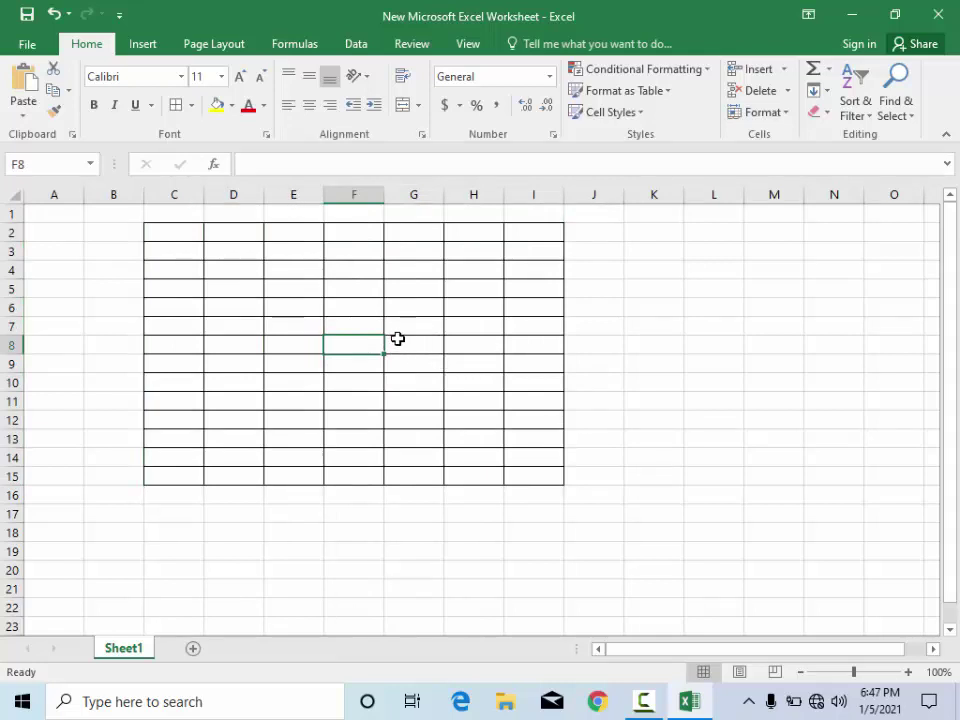
pyautogui.click(452, 377)
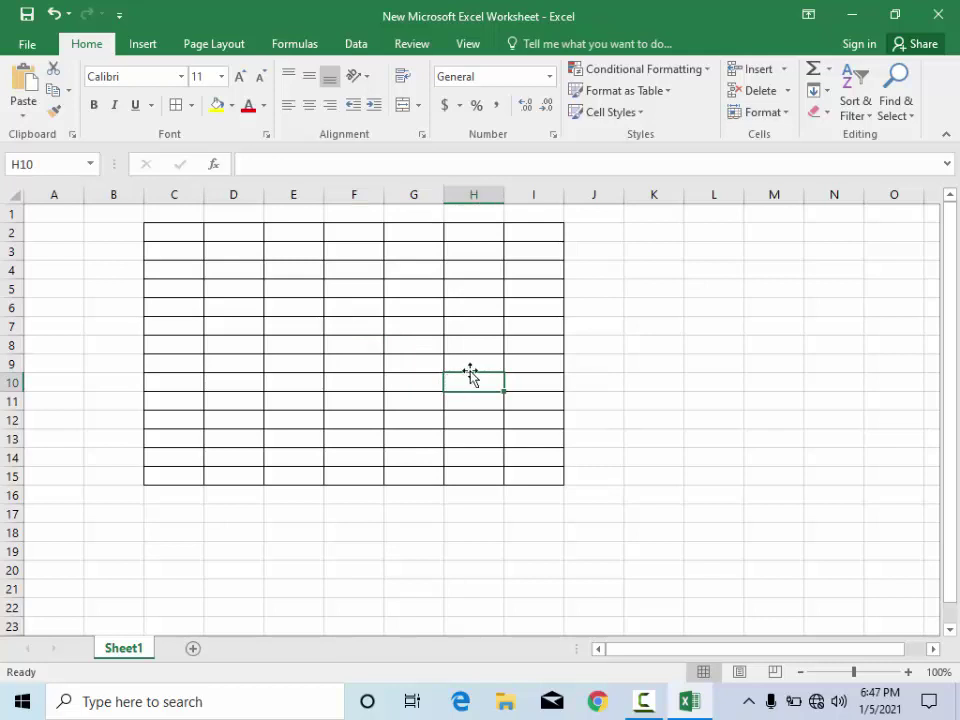
pyautogui.click(526, 350)
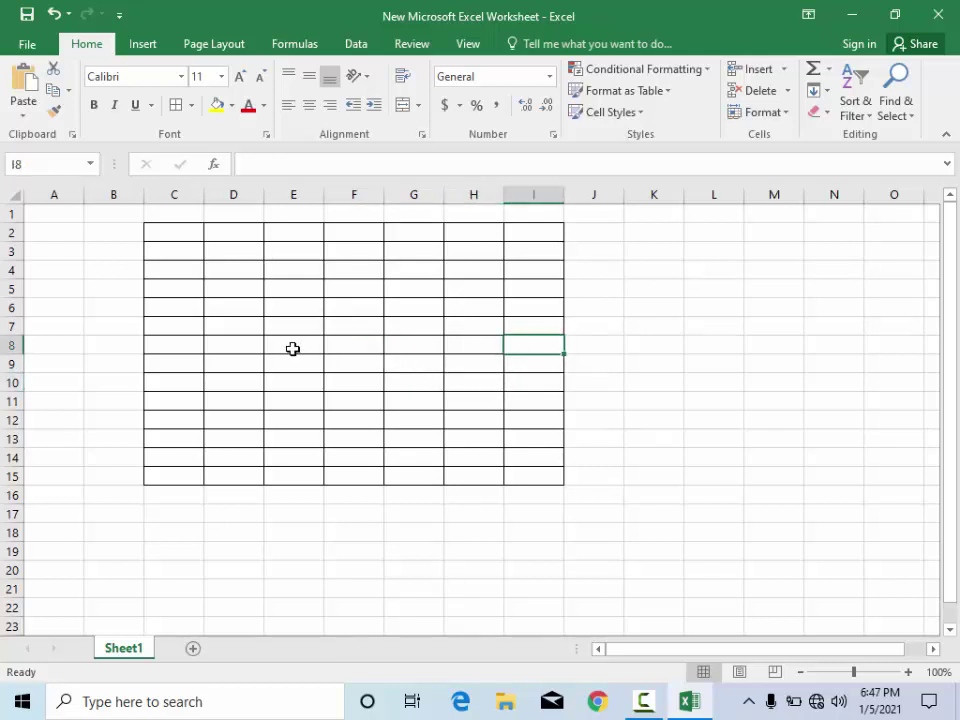
# Enter five sample first names, one per row, in cells C3 to C7.
pyautogui.doubleClick(186, 254)
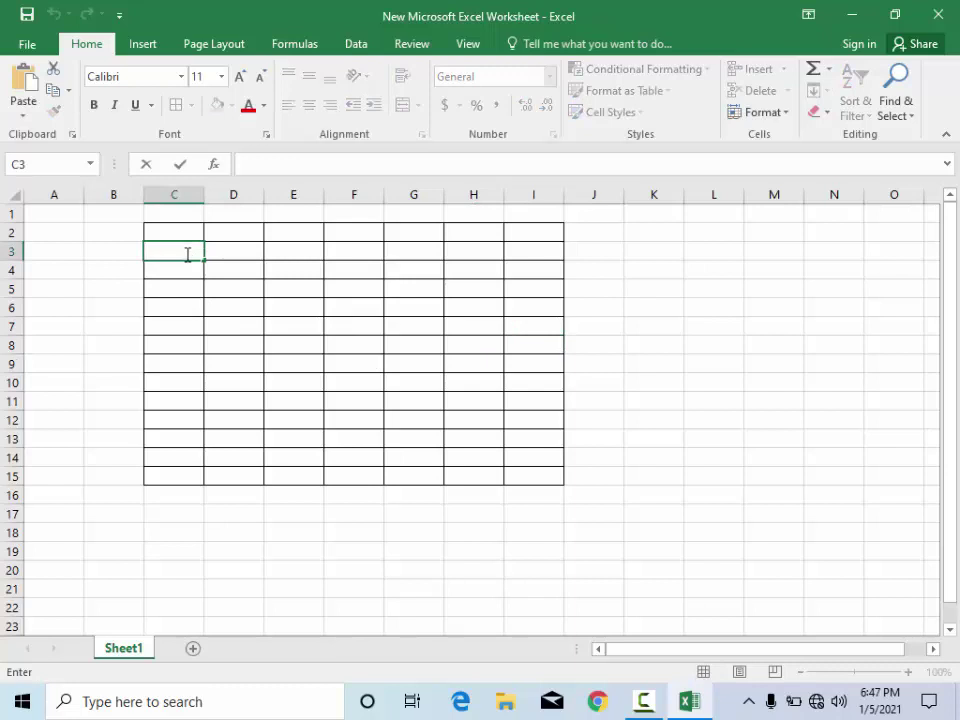
pyautogui.write('geedi')
pyautogui.press('Return')
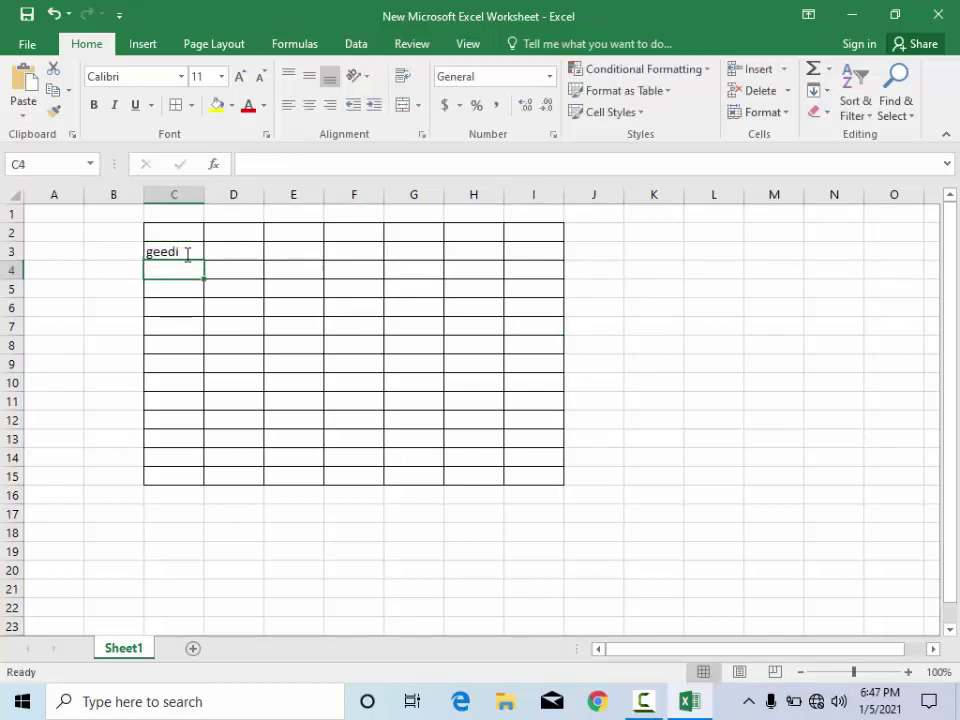
pyautogui.write('farax')
pyautogui.press('Return')
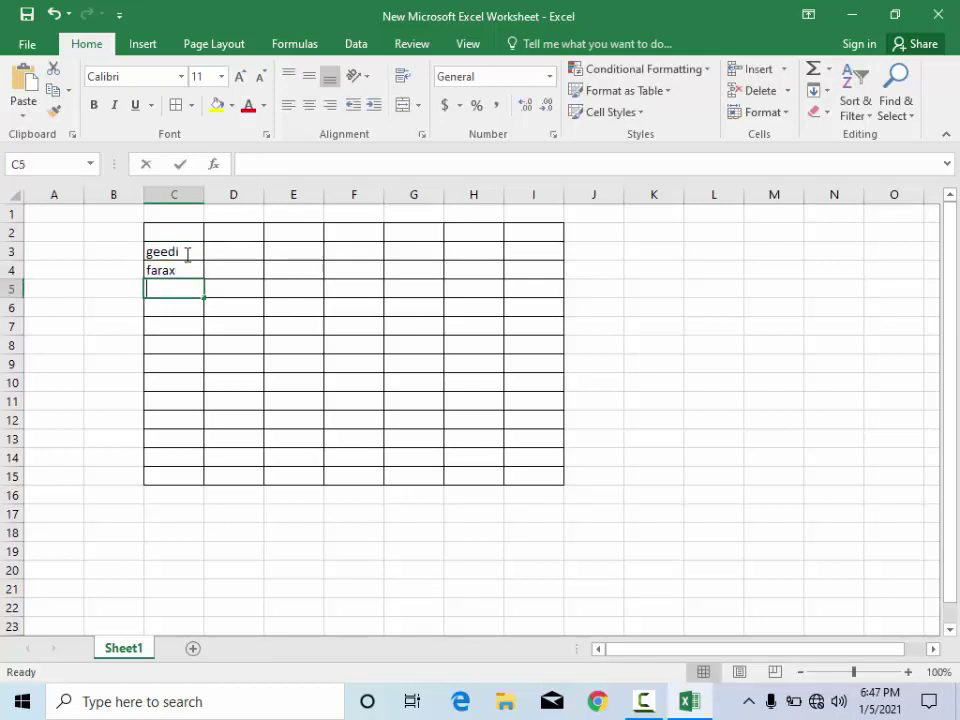
pyautogui.write('xcumar')
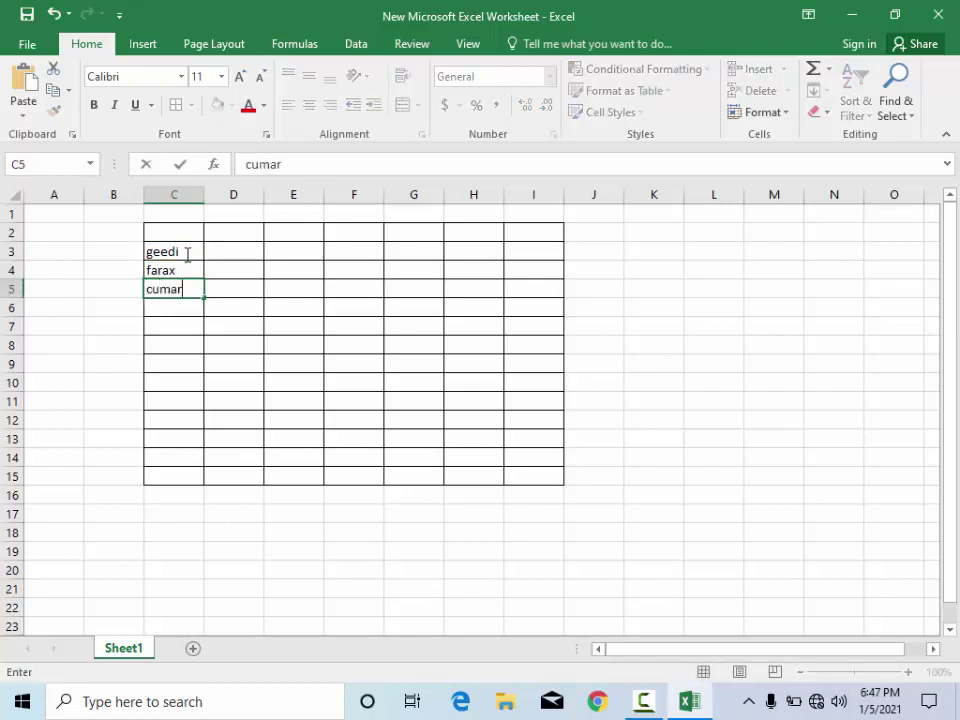
pyautogui.press('Return')
pyautogui.write('abdi')
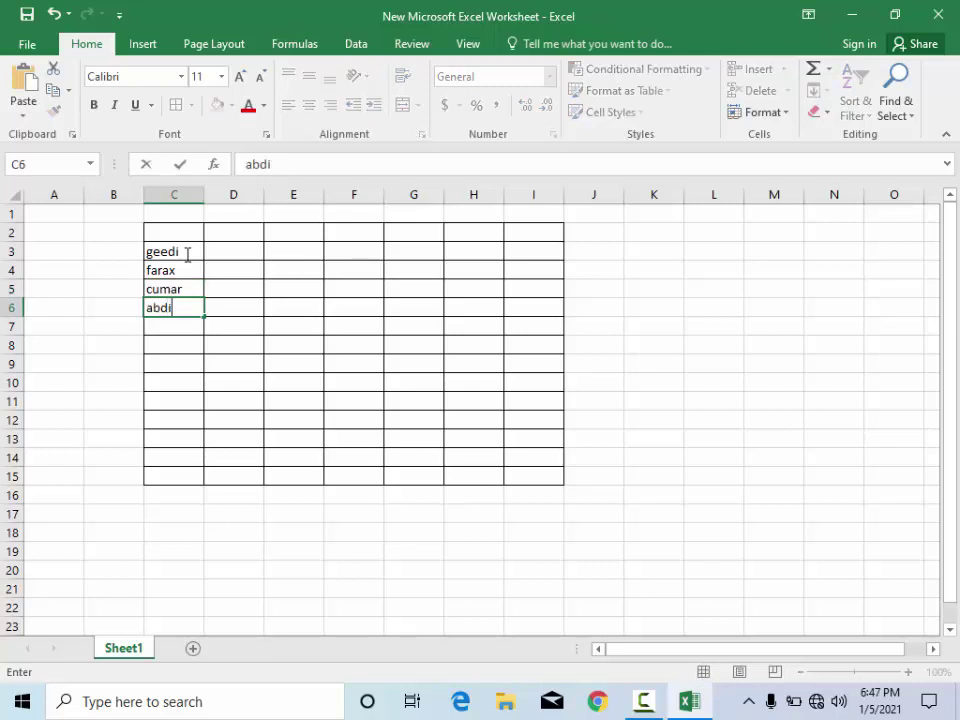
pyautogui.press('Return')
pyautogui.write('ahmed')
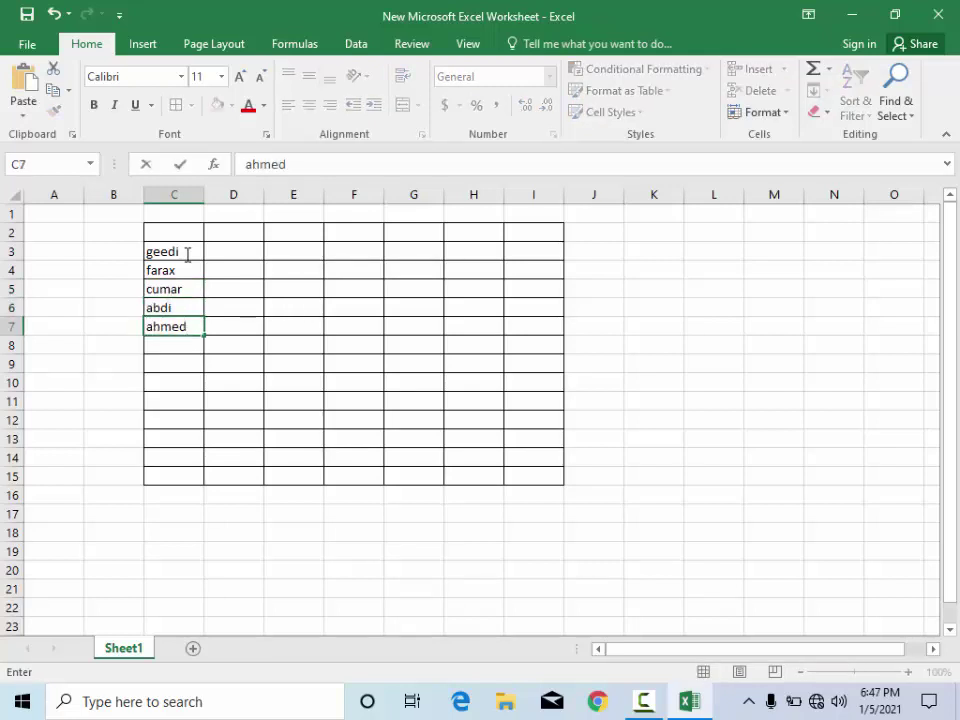
pyautogui.press('Return')
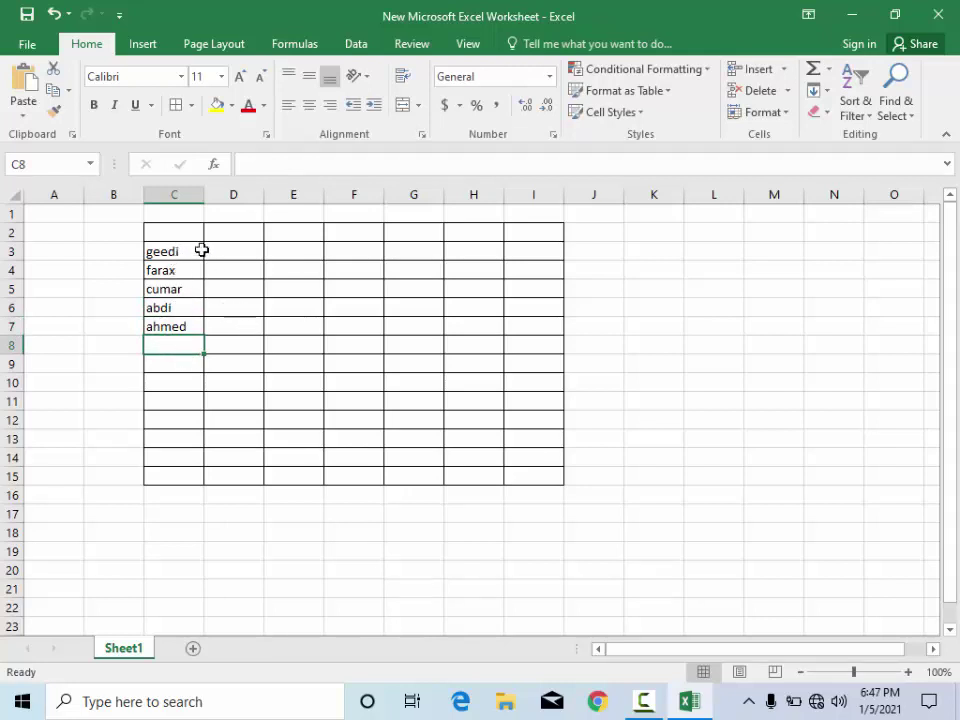
# Sort the names in the range C3:C8 from A to Z.
pyautogui.click(222, 272)
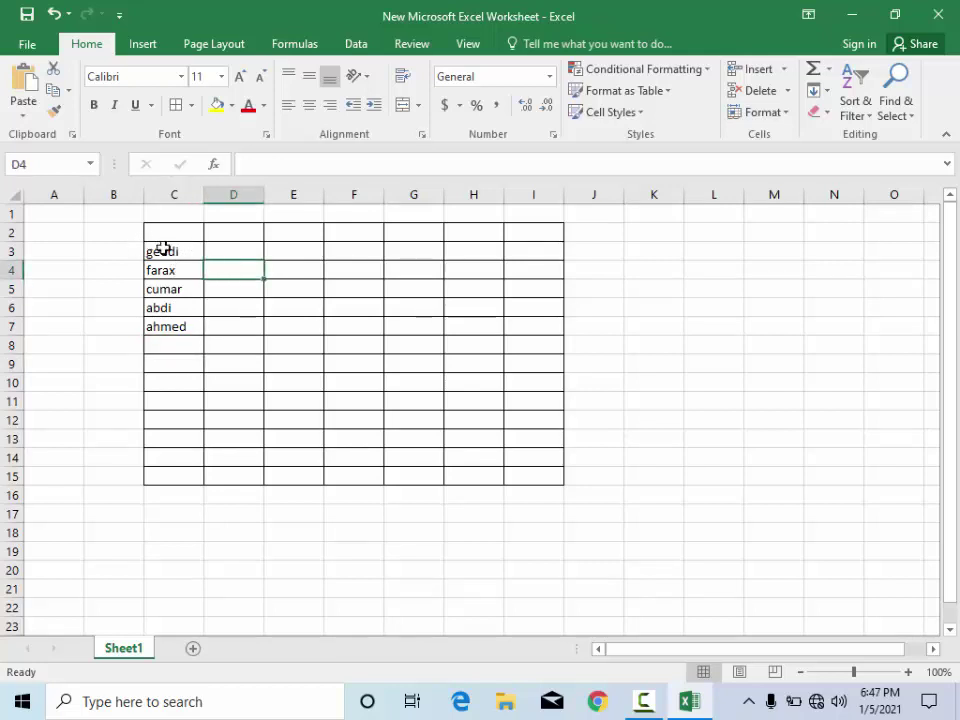
pyautogui.moveTo(158, 246); pyautogui.dragTo(175, 338)
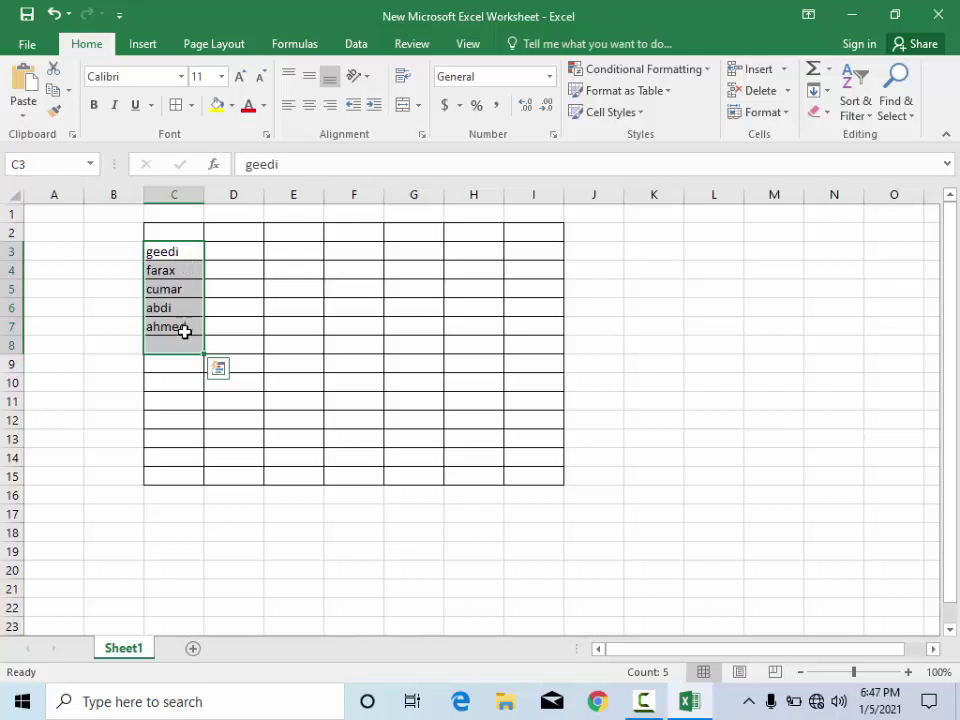
pyautogui.click(868, 118)
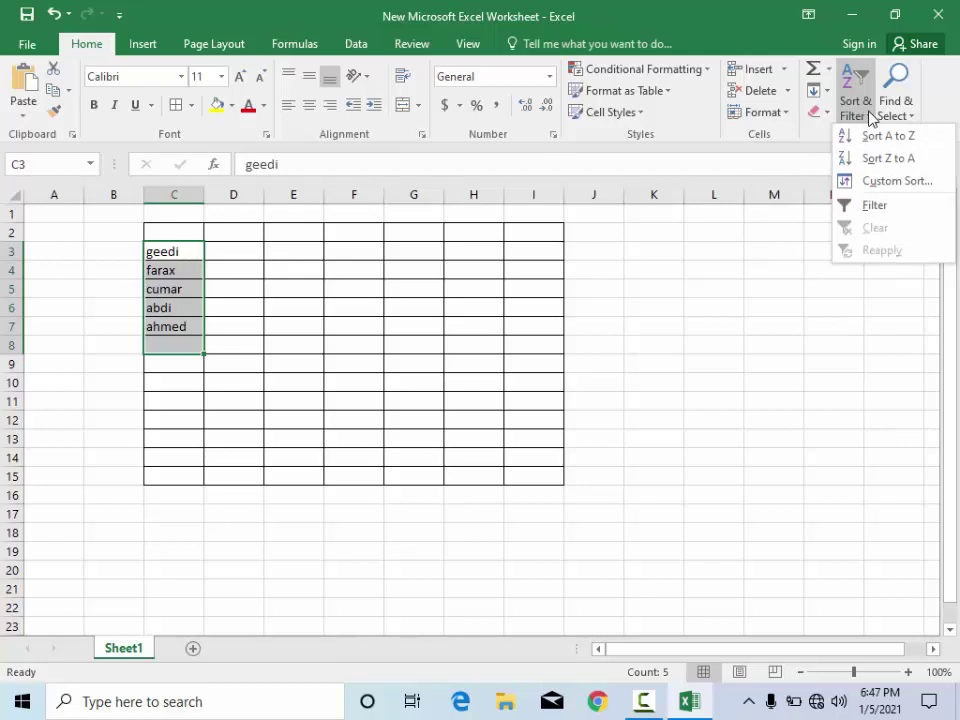
pyautogui.click(912, 143)
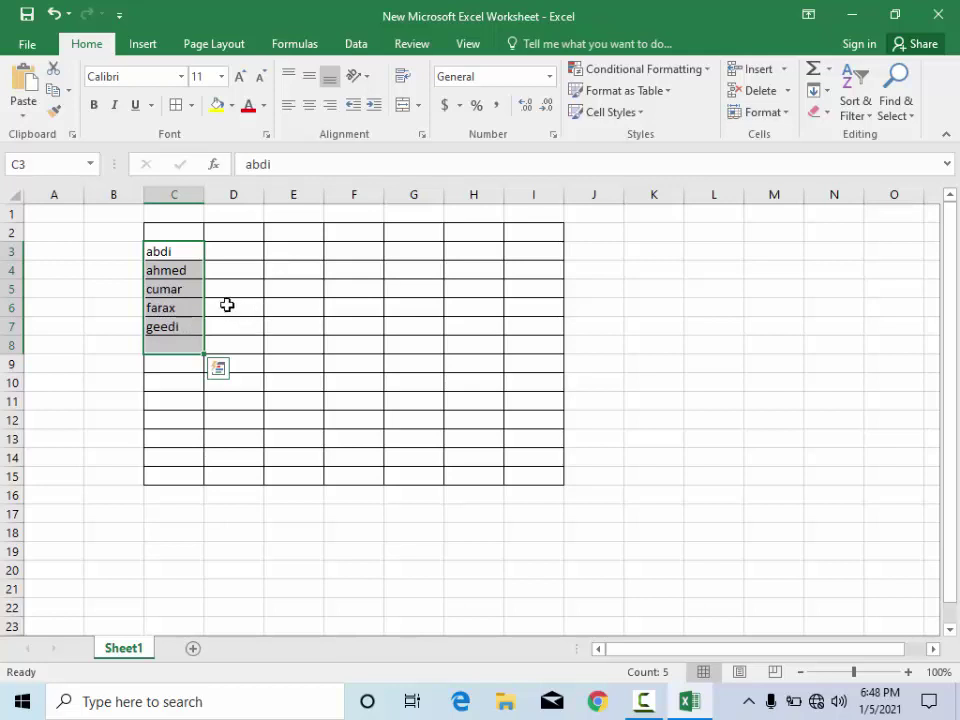
# Sort the selected names in column C from Z to A and return them to A to Z order.
pyautogui.click(862, 100)
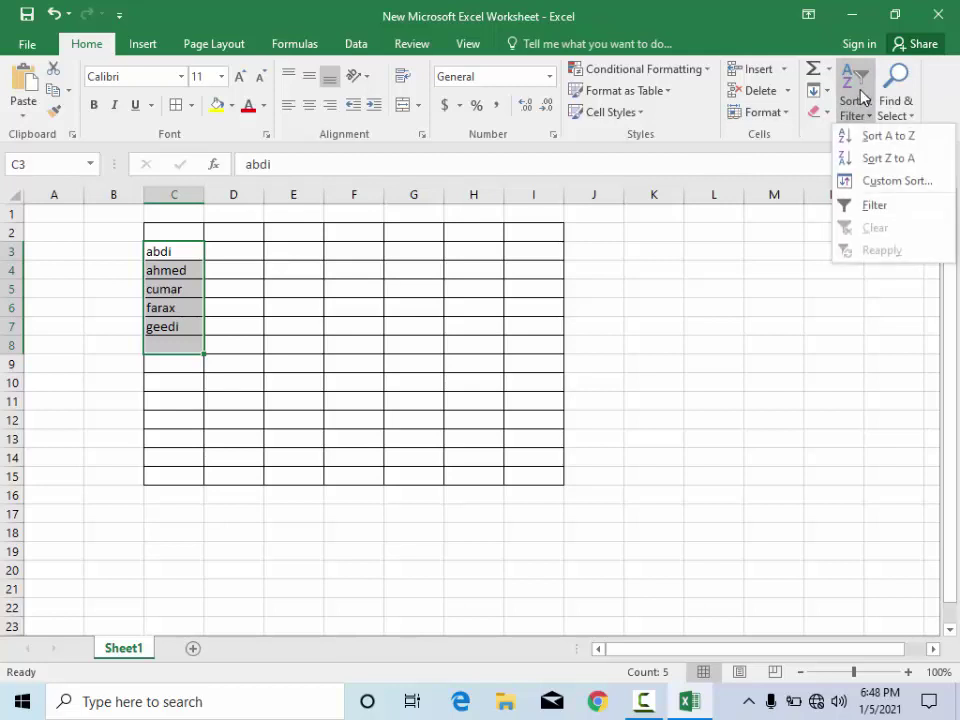
pyautogui.click(889, 158)
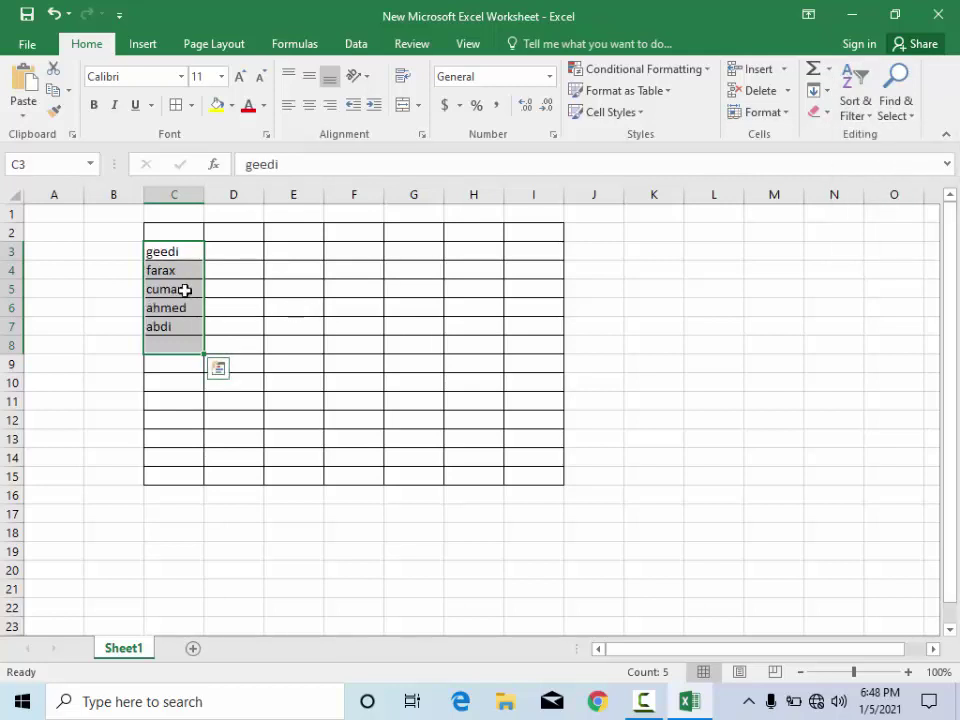
pyautogui.click(860, 118)
pyautogui.click(872, 136)
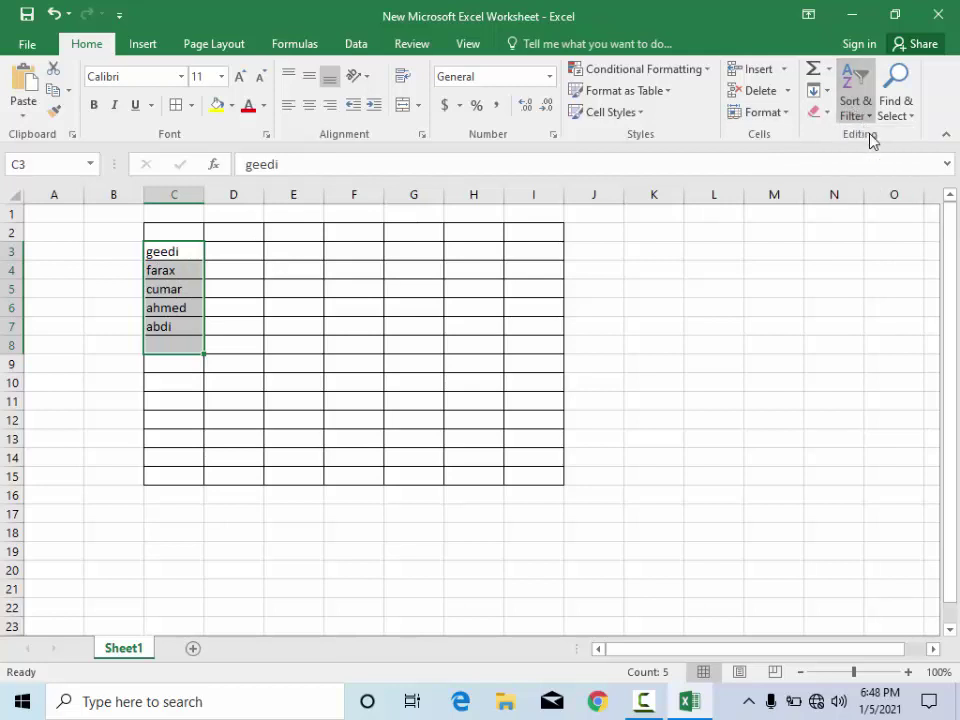
pyautogui.click(368, 328)
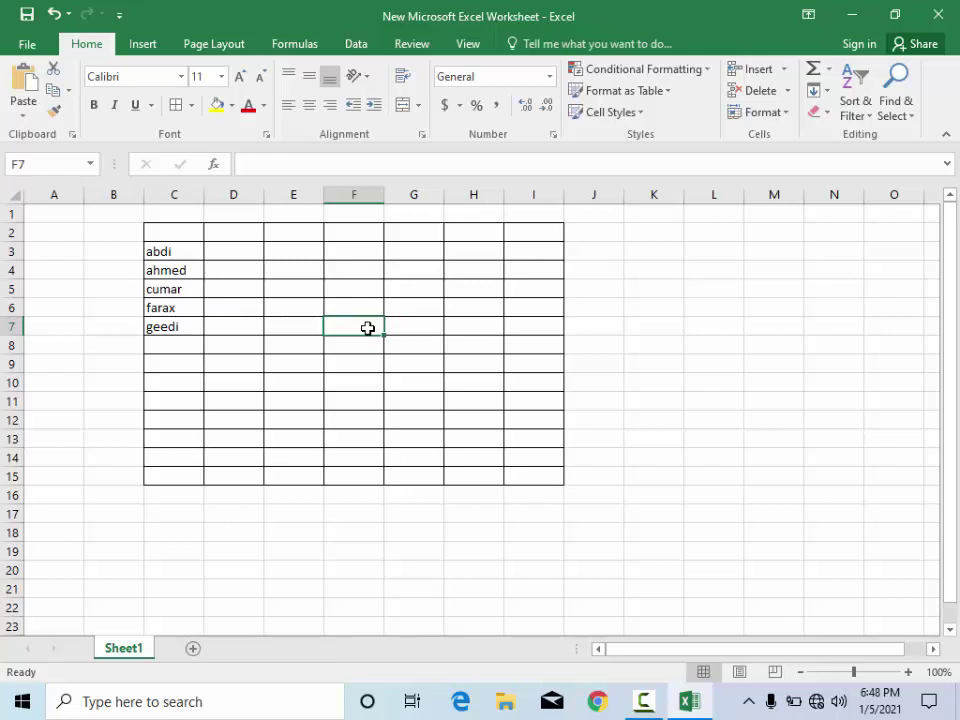
pyautogui.click(298, 362)
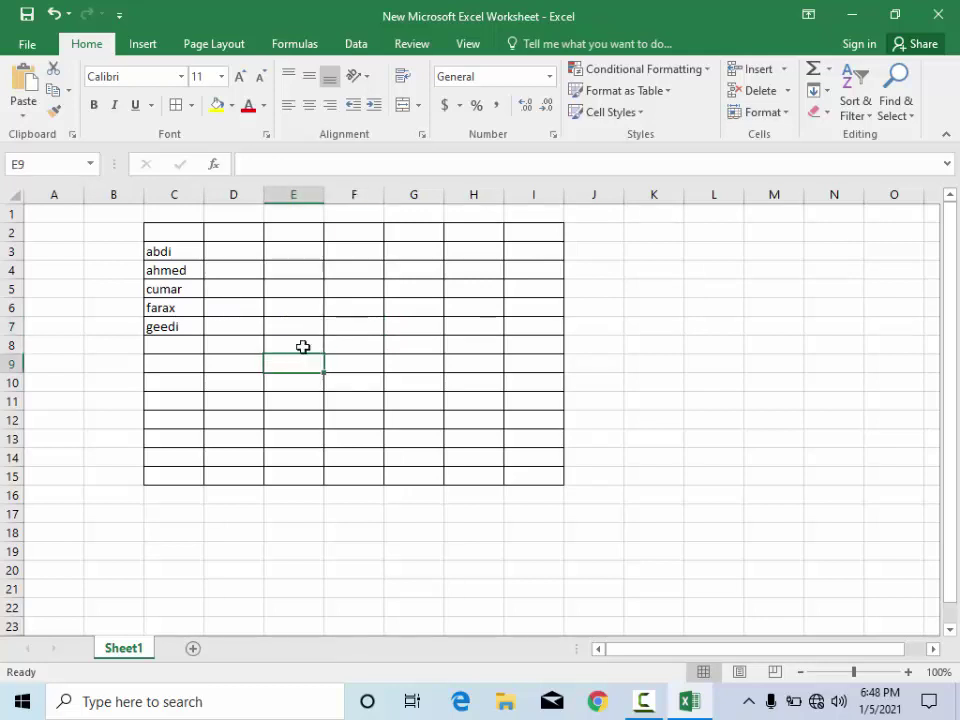
# Enter the column headers NAME in cell E5 and SALLARY in cell F5.
pyautogui.click(299, 292)
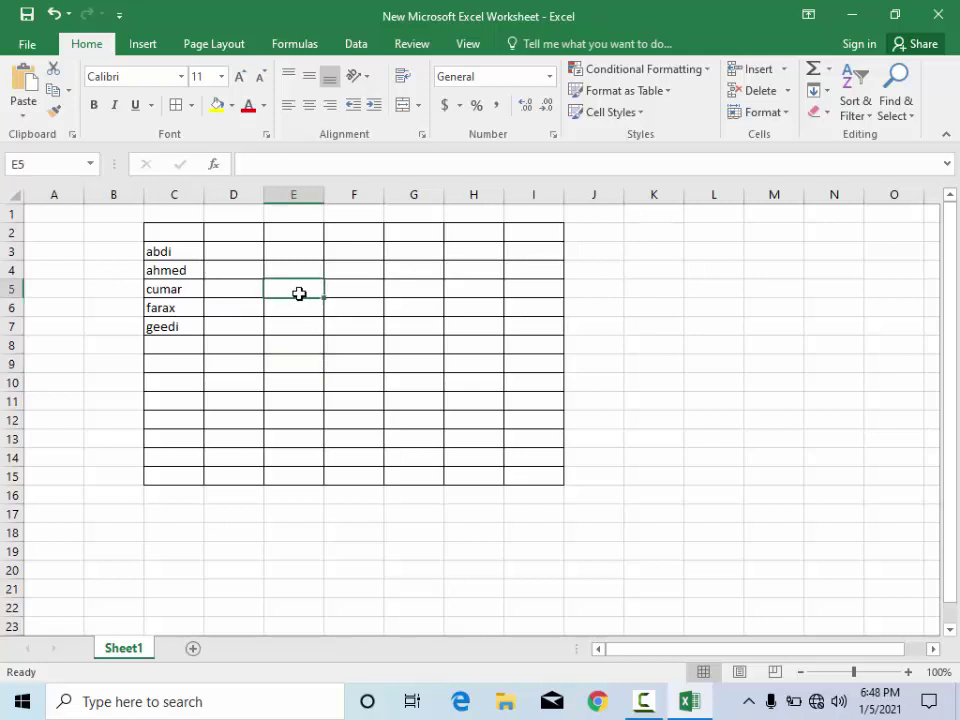
pyautogui.doubleClick(305, 292)
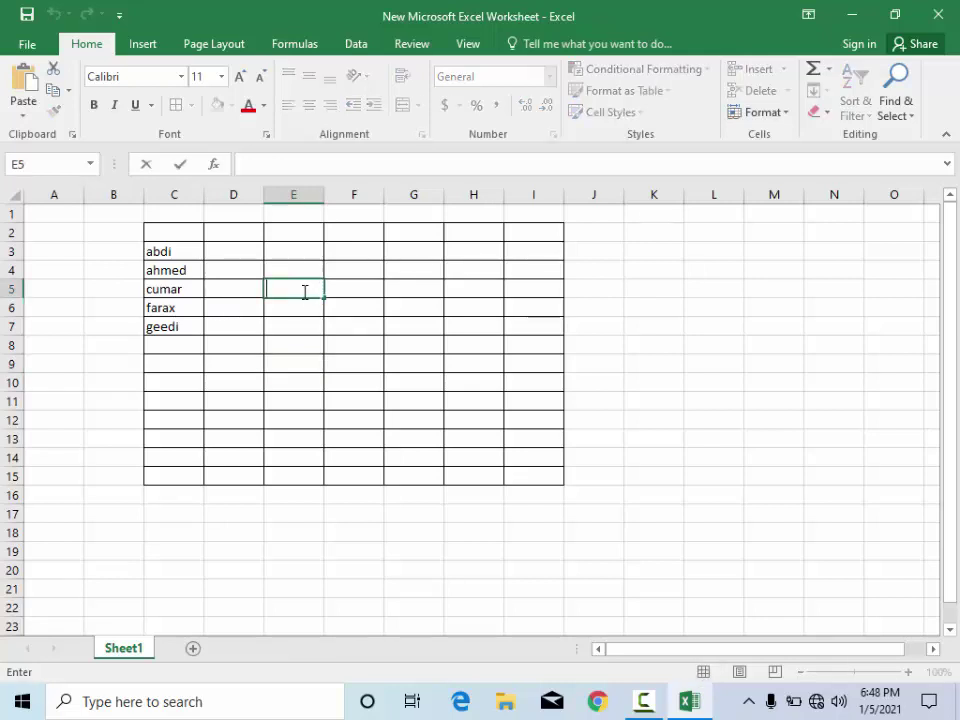
pyautogui.write('NAME')
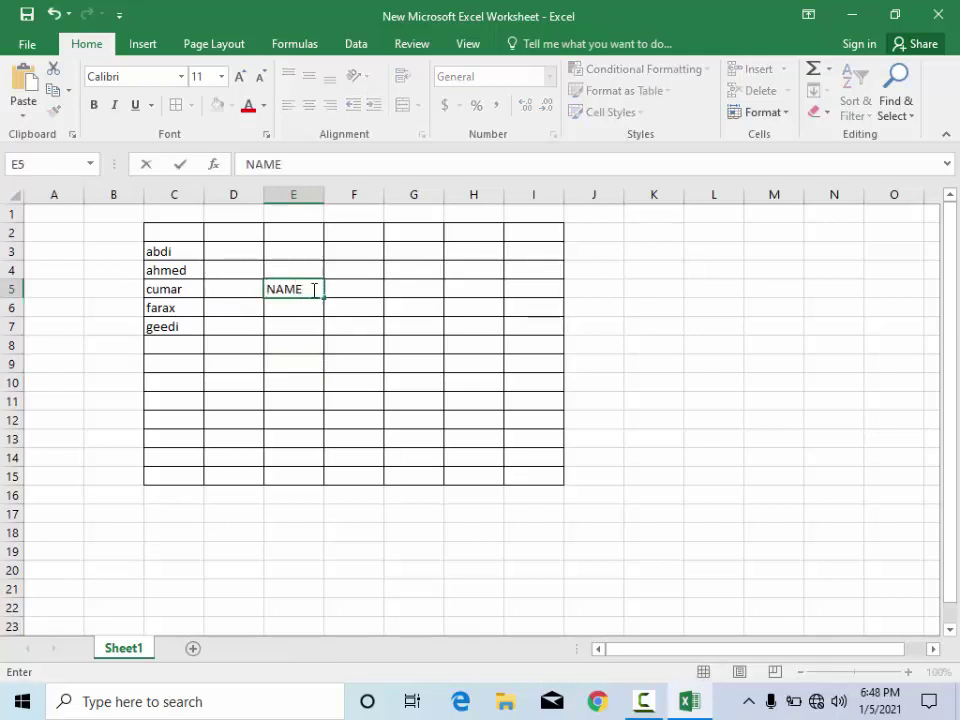
pyautogui.click(367, 287)
pyautogui.write('SALLARY')
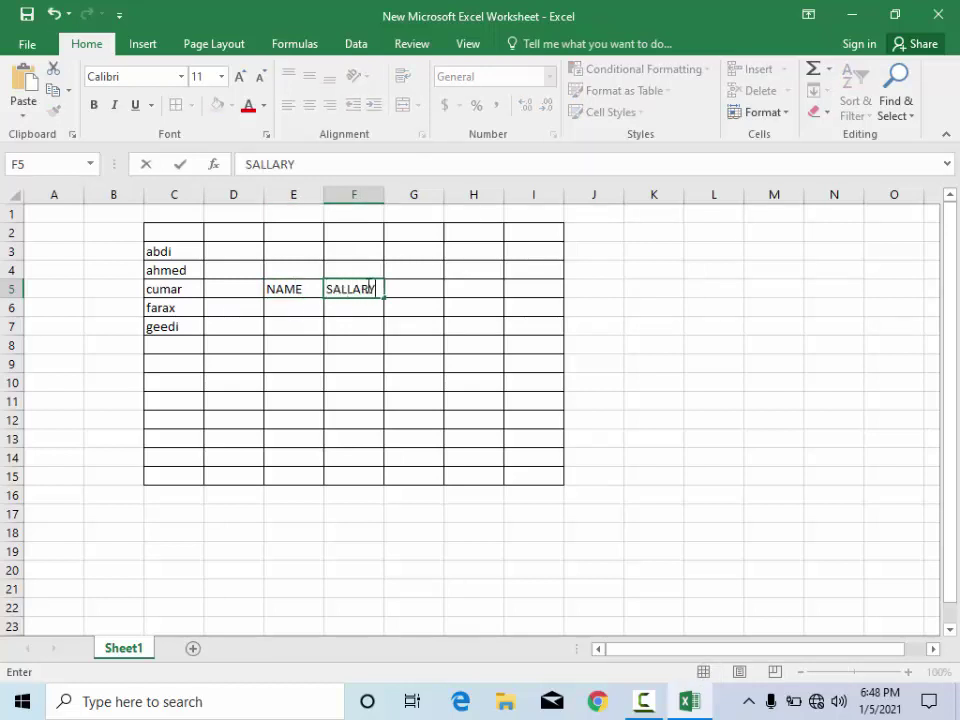
pyautogui.click(296, 312)
pyautogui.click(336, 362)
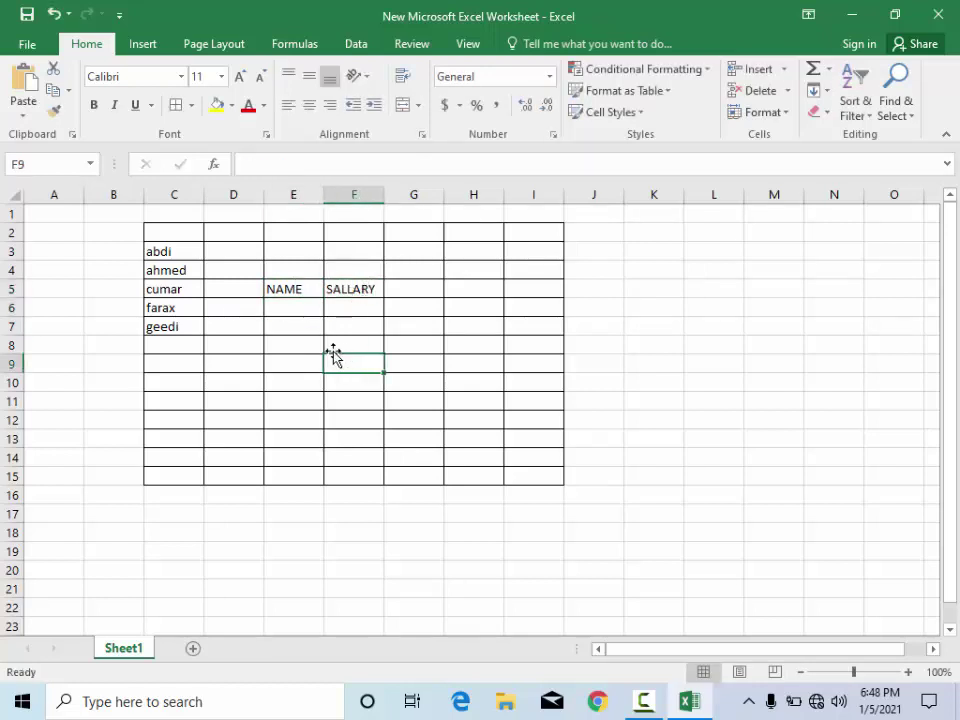
# Enter three sample first names under the NAME header in cells E6 to E8.
pyautogui.doubleClick(286, 313)
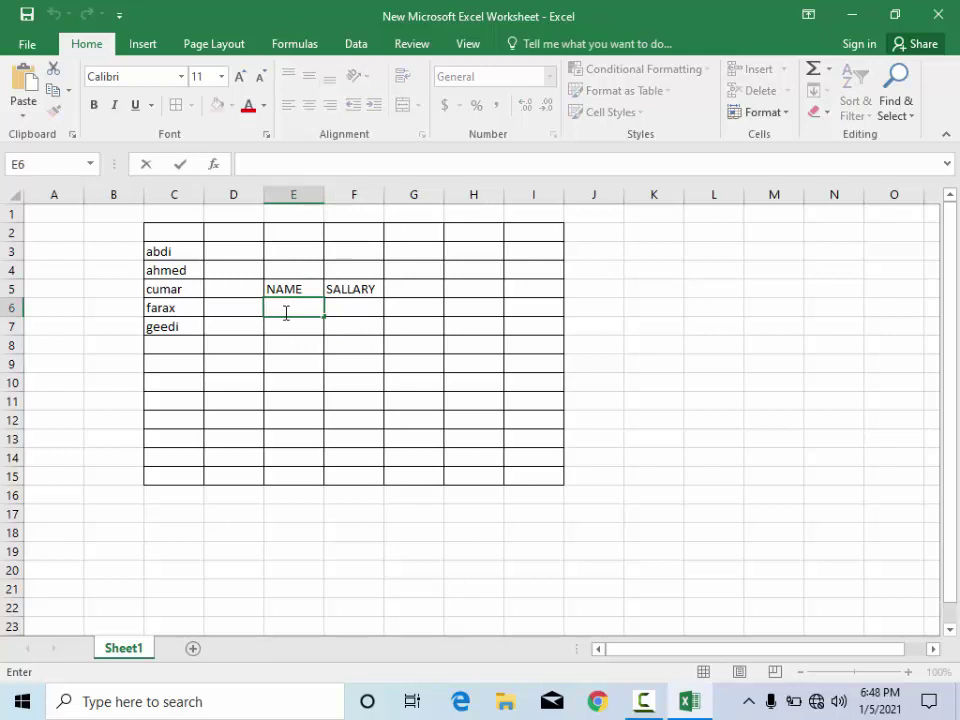
pyautogui.write('ali')
pyautogui.press('Return')
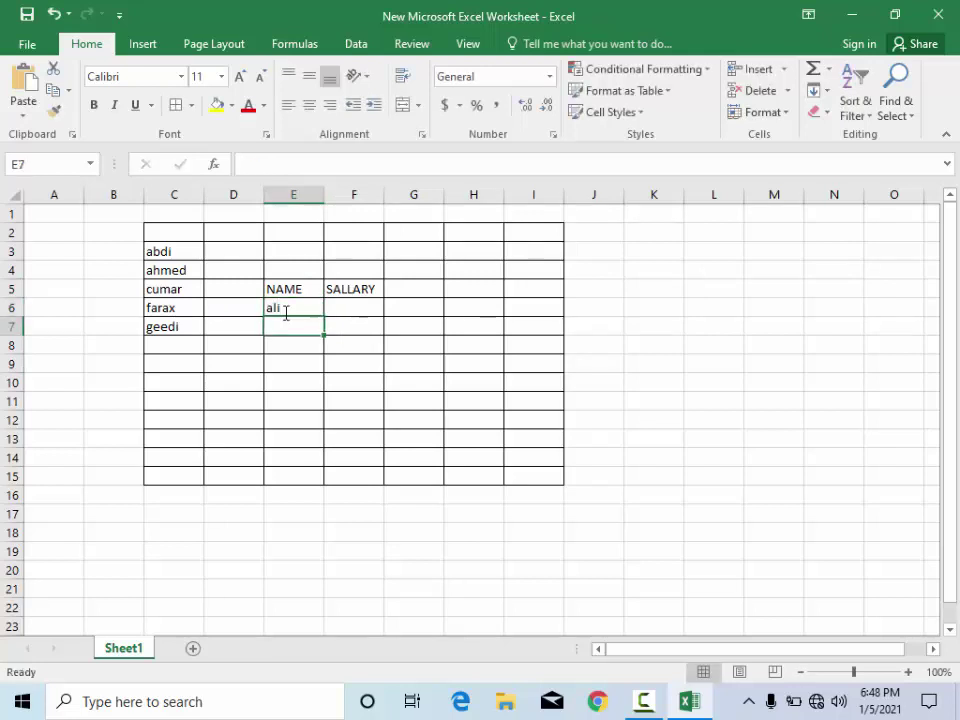
pyautogui.write('farx')
pyautogui.press('Return')
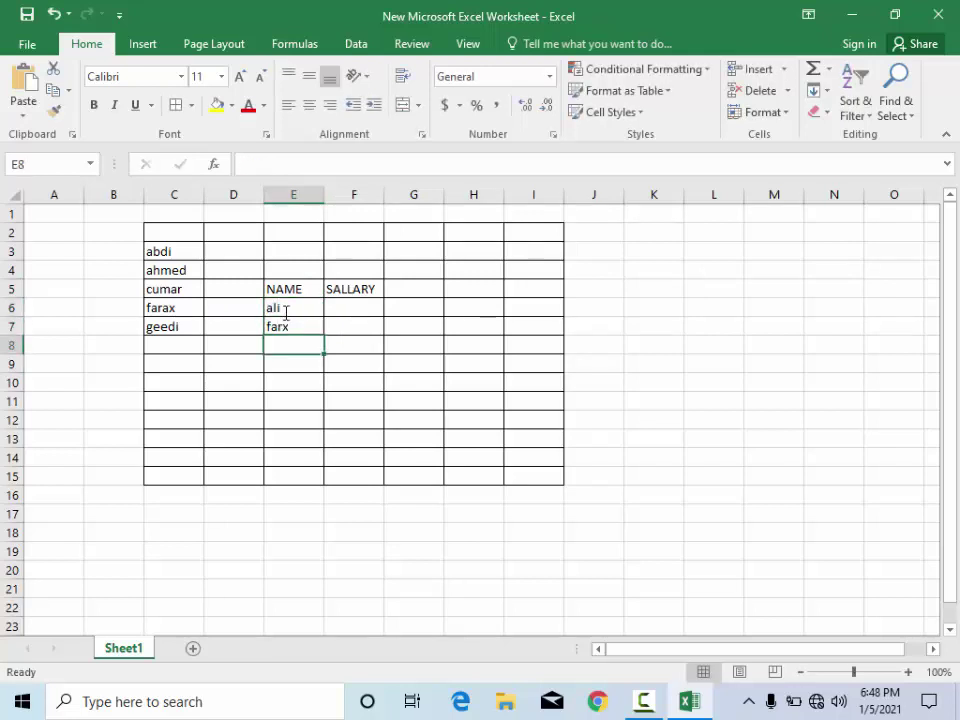
pyautogui.write('xasan')
pyautogui.press('Return')
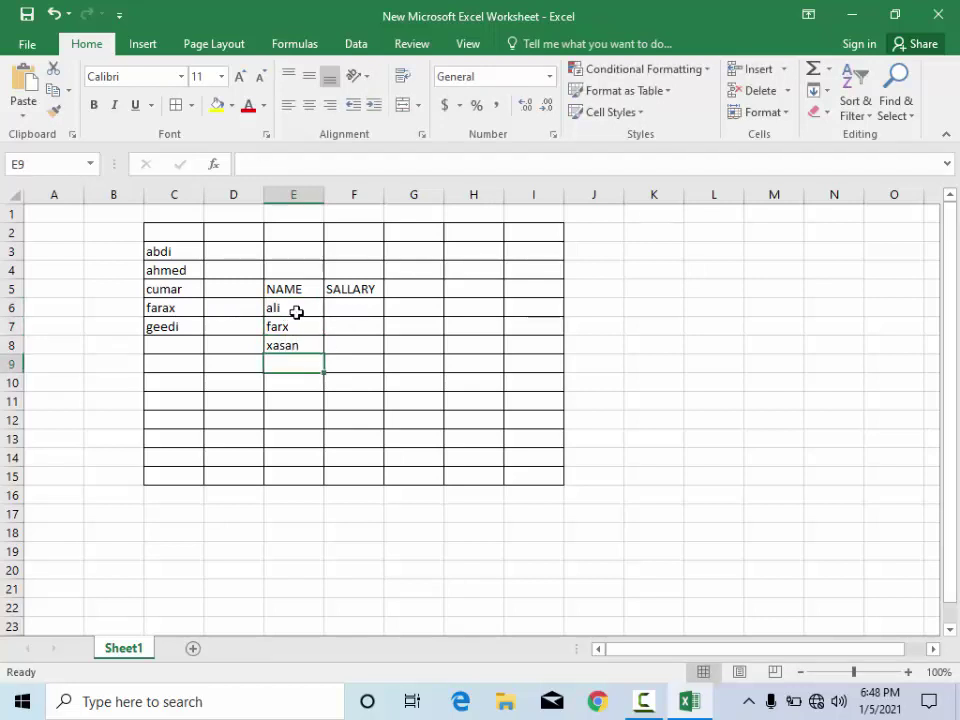
# Enter the amounts 100, 200 and 300 under the SALLARY header in cells F6 to F8.
pyautogui.click(353, 308)
pyautogui.write('100')
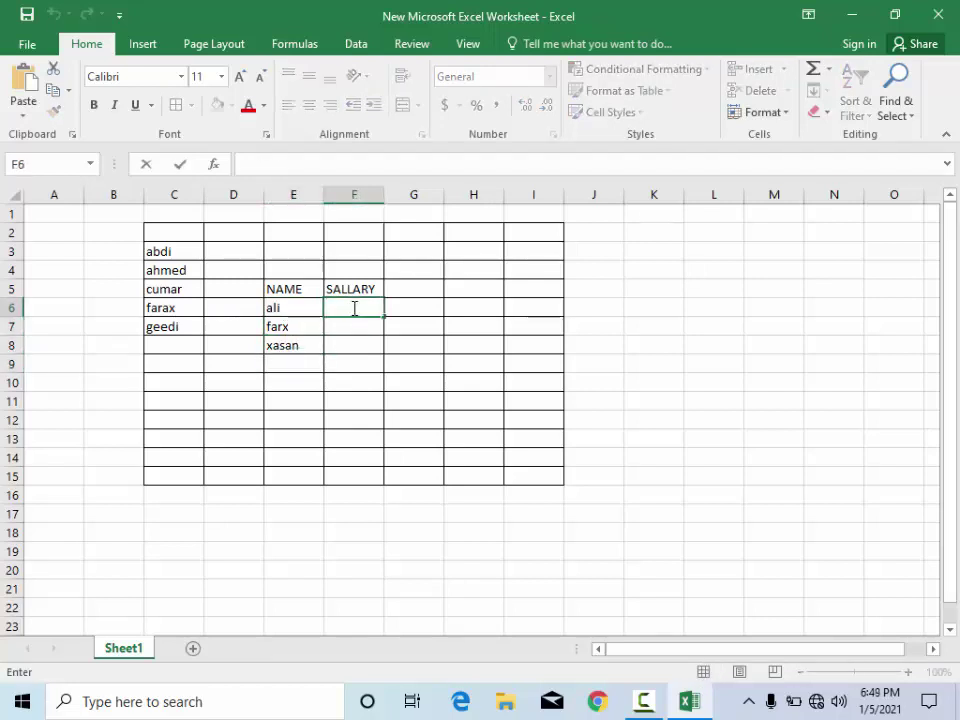
pyautogui.press('Return')
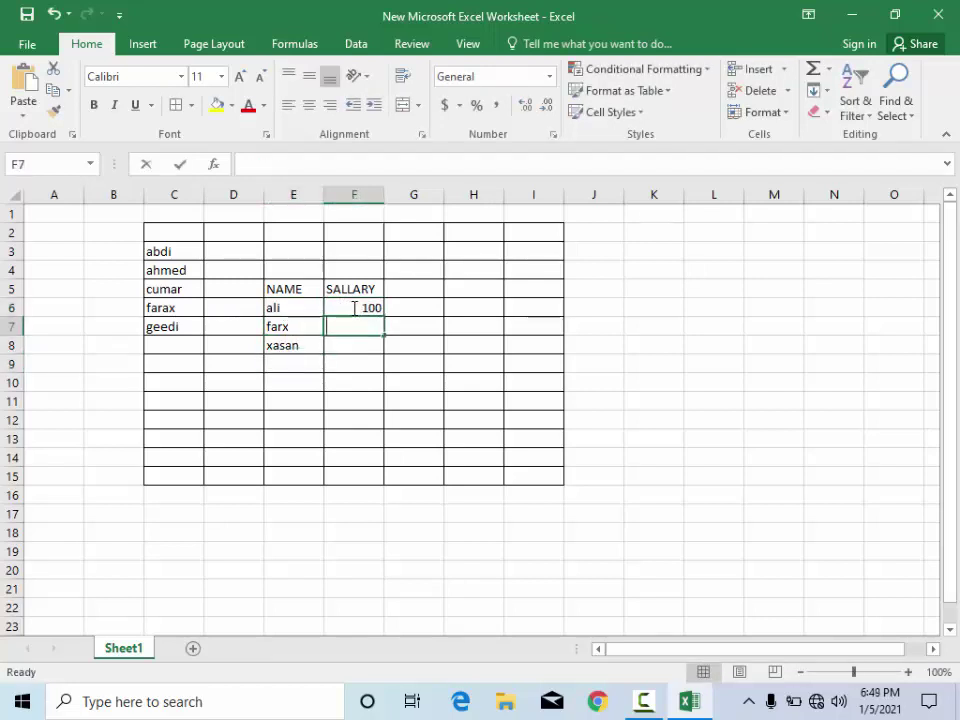
pyautogui.write('200')
pyautogui.press('Return')
pyautogui.write('300')
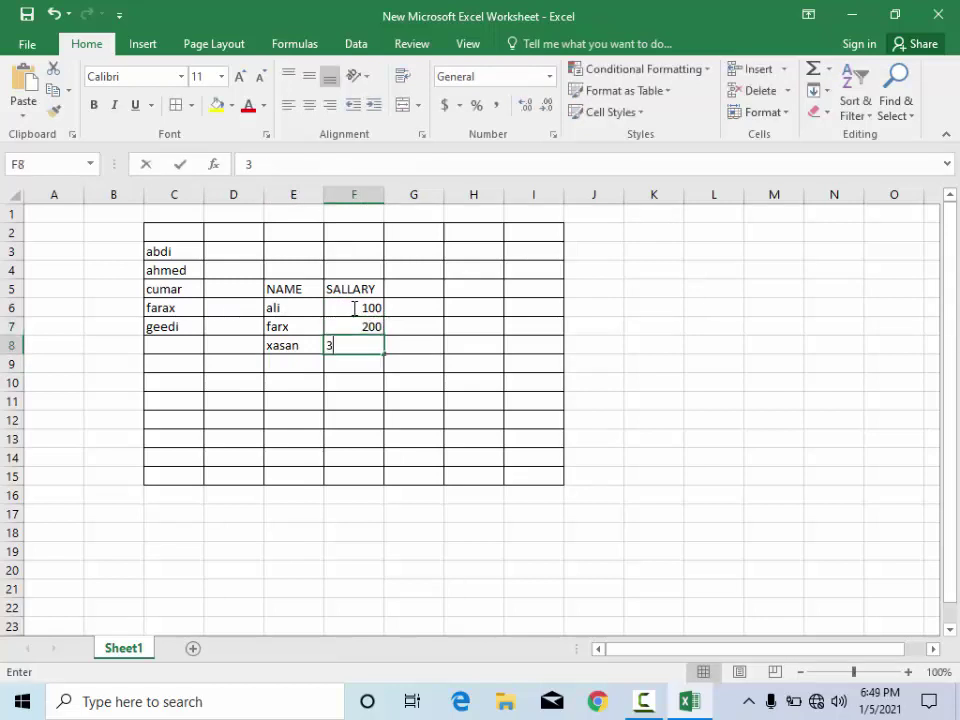
pyautogui.click(424, 359)
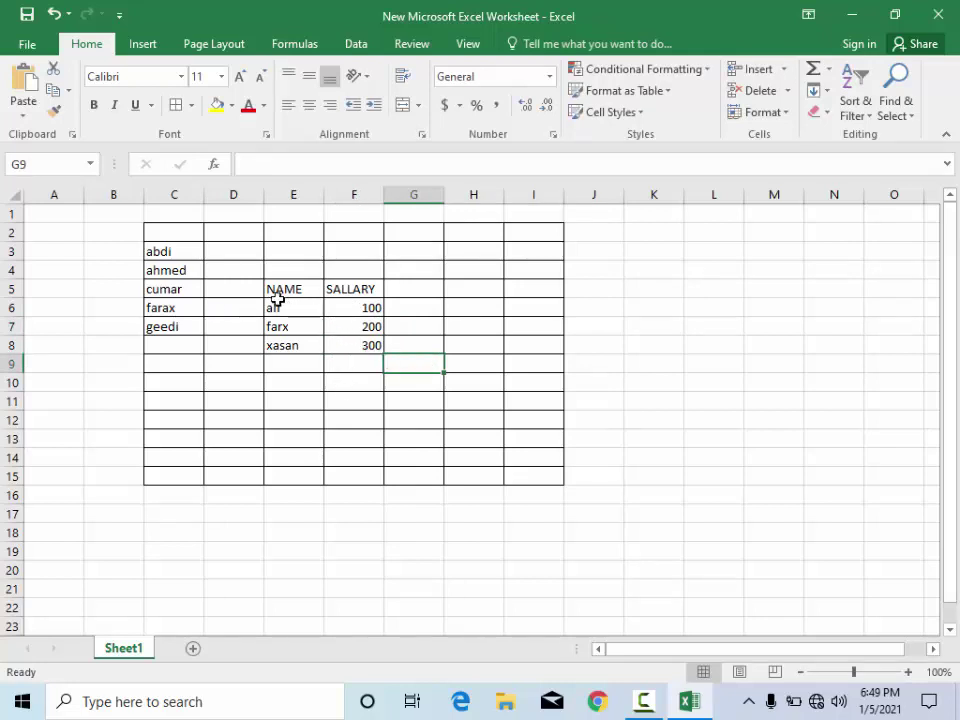
# Set the font color of the NAME and SALLARY headers in E5:F5 to the standard green.
pyautogui.moveTo(268, 287); pyautogui.dragTo(352, 291)
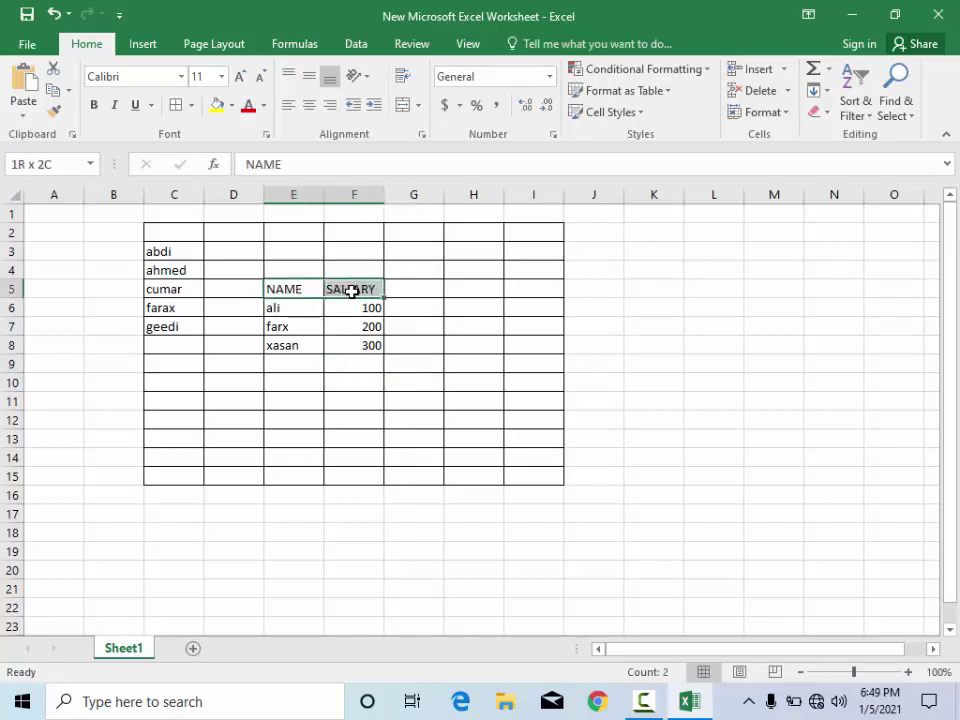
pyautogui.click(263, 105)
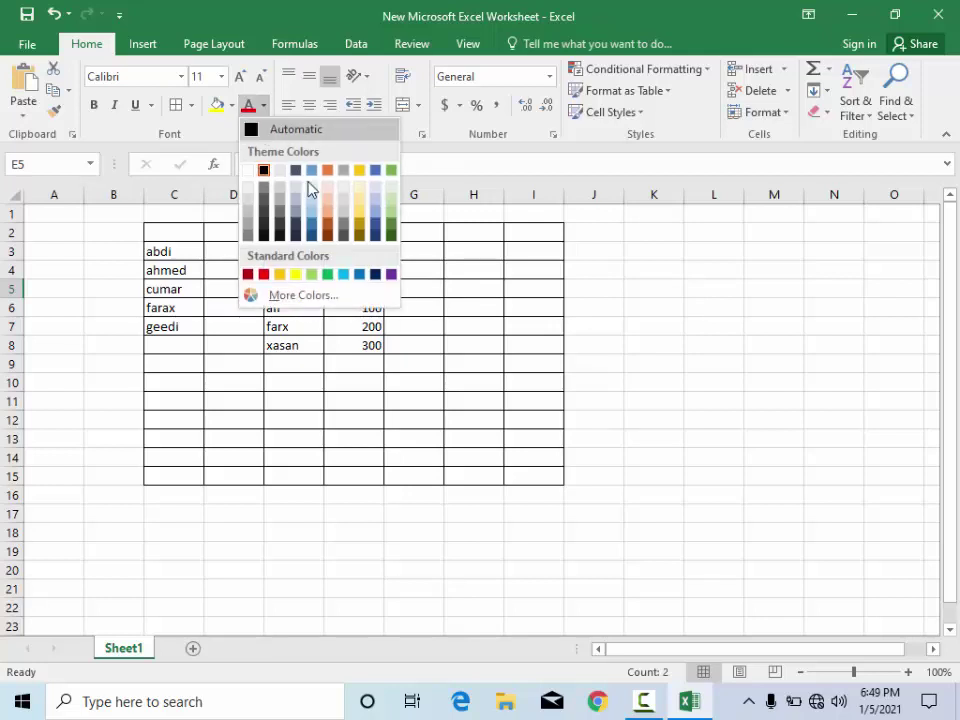
pyautogui.click(326, 275)
pyautogui.click(340, 380)
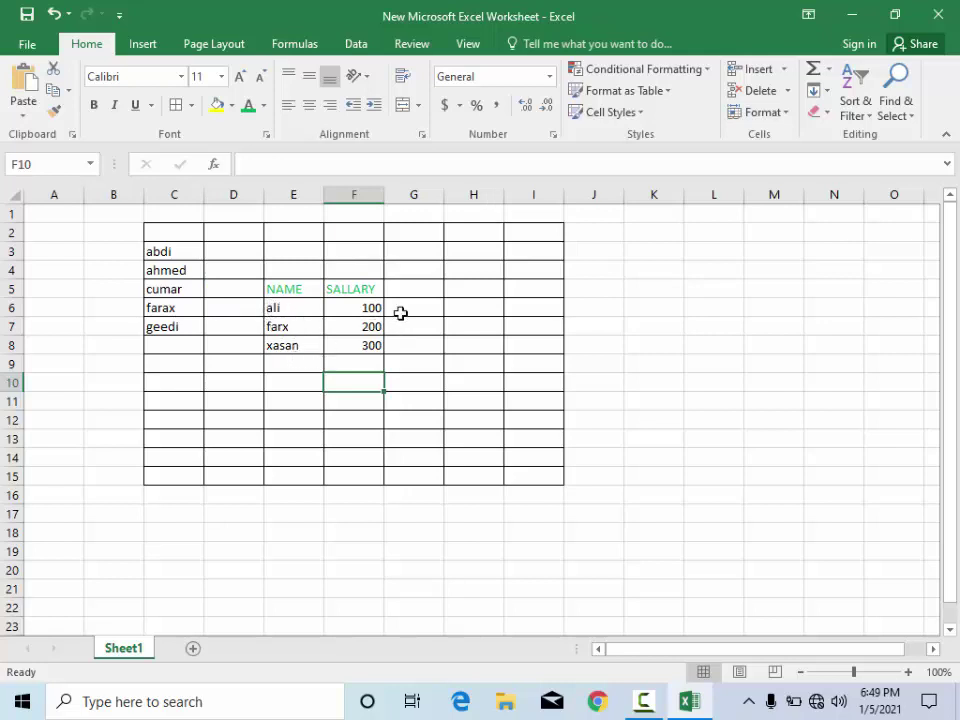
# Turn on Filter for the table headed NAME and SALLARY in row 5.
pyautogui.click(294, 289)
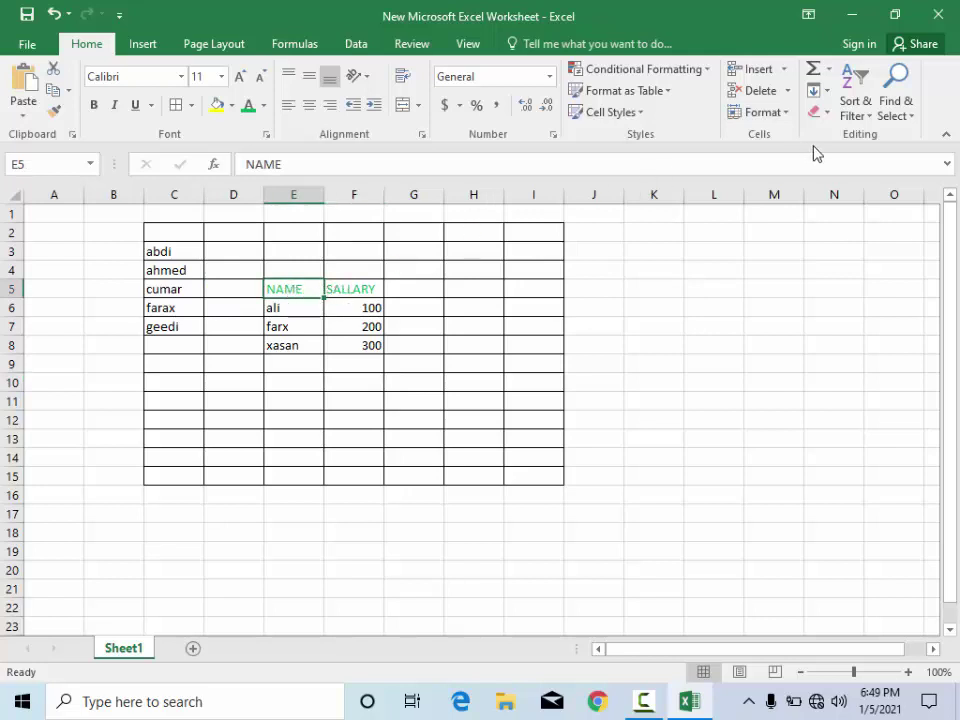
pyautogui.click(863, 112)
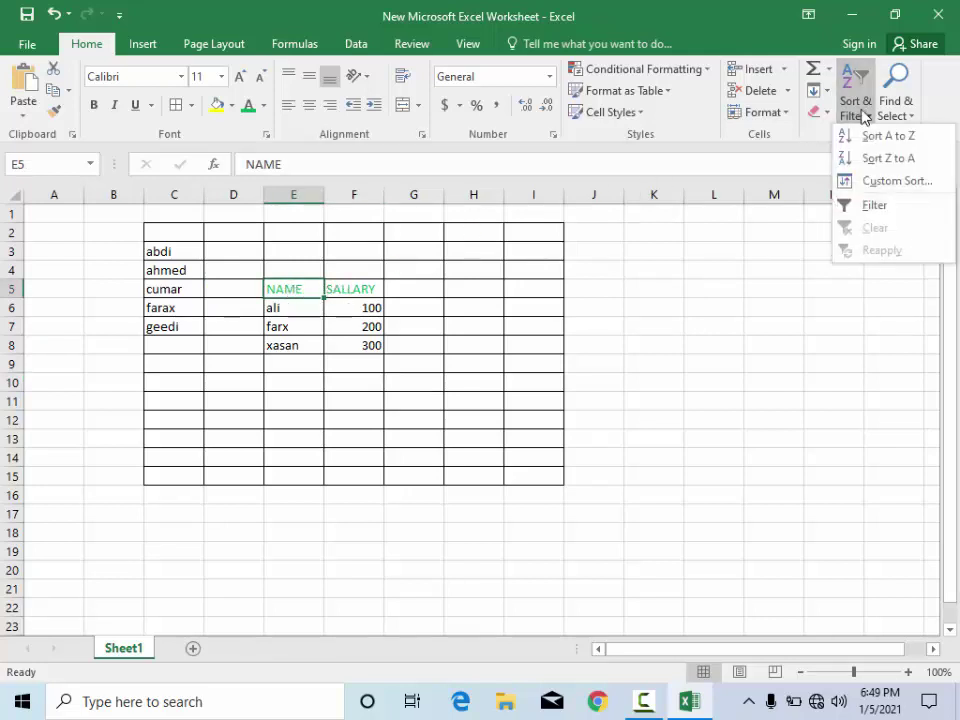
pyautogui.click(866, 207)
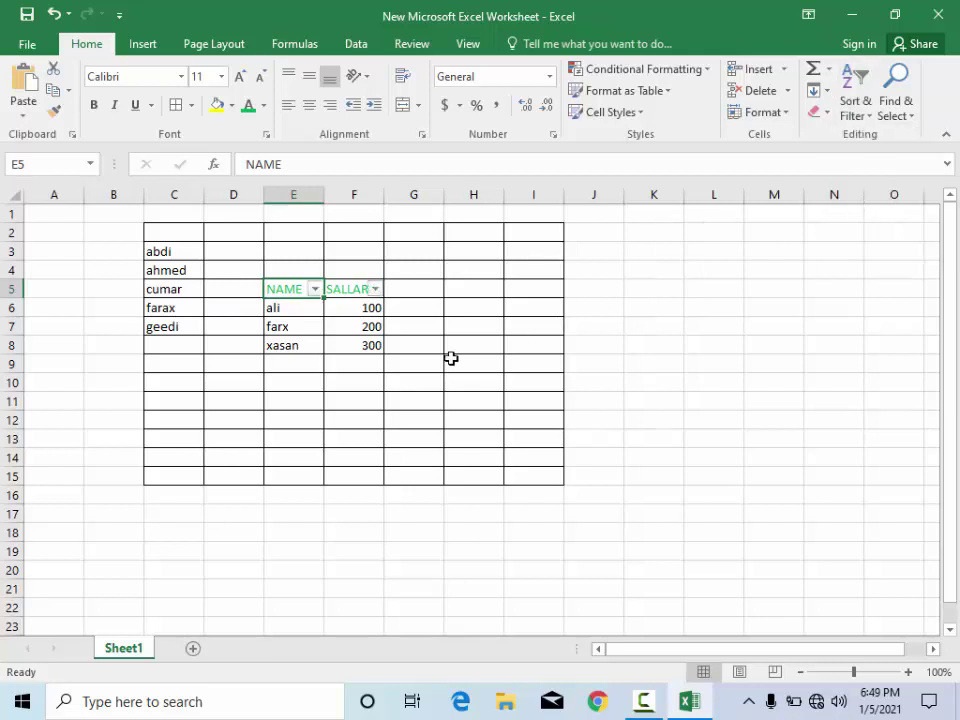
pyautogui.click(353, 401)
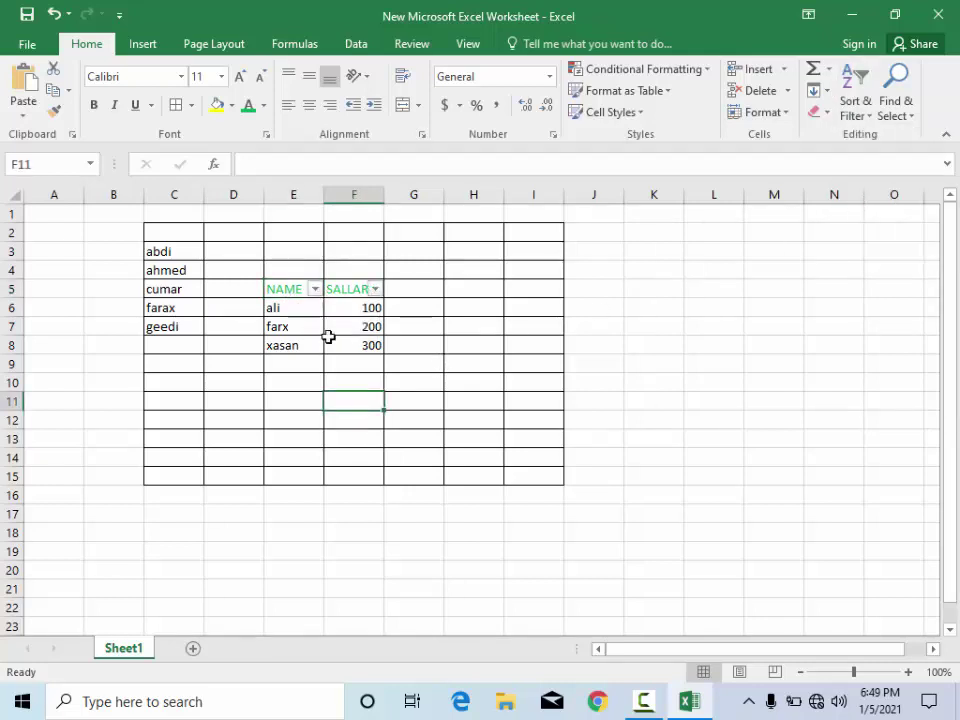
# Filter the NAME column to exclude the second name in row 7, and include that name again.
pyautogui.click(315, 290)
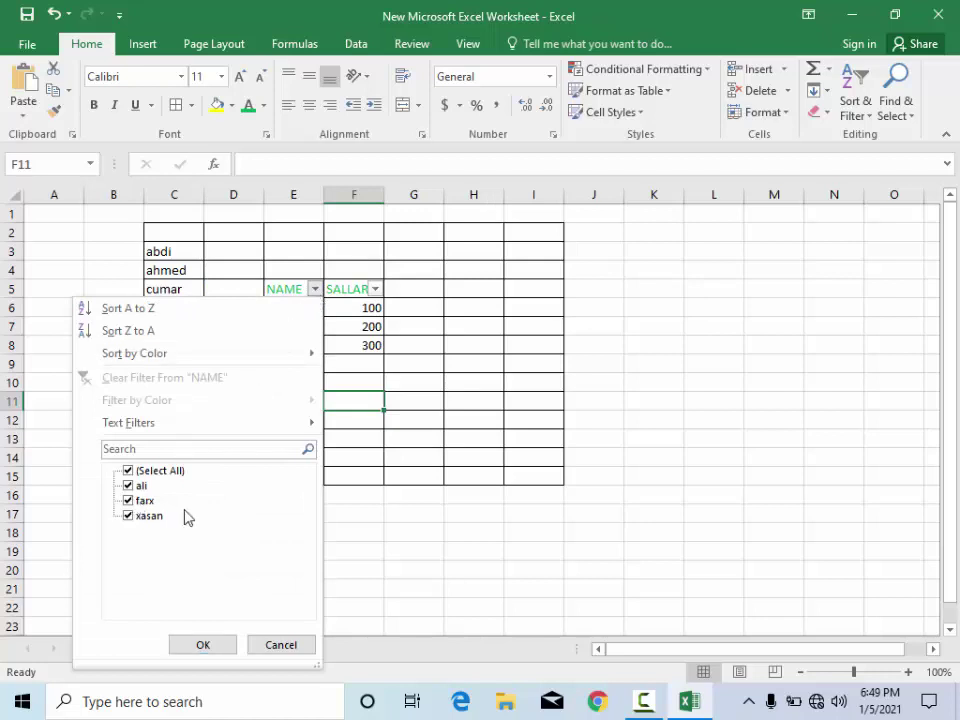
pyautogui.click(129, 502)
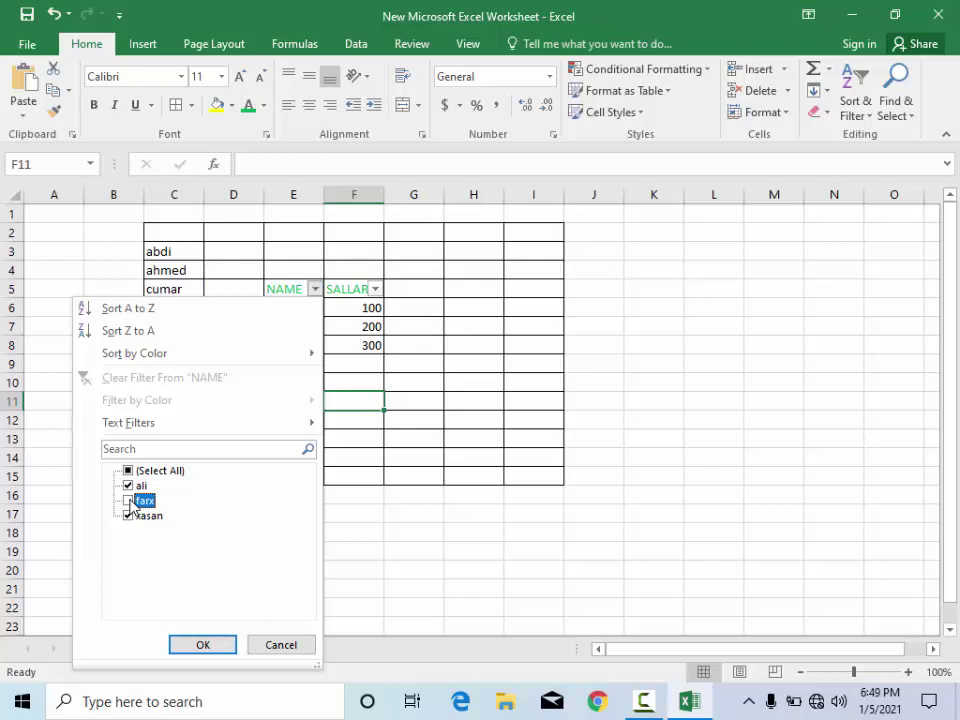
pyautogui.click(202, 645)
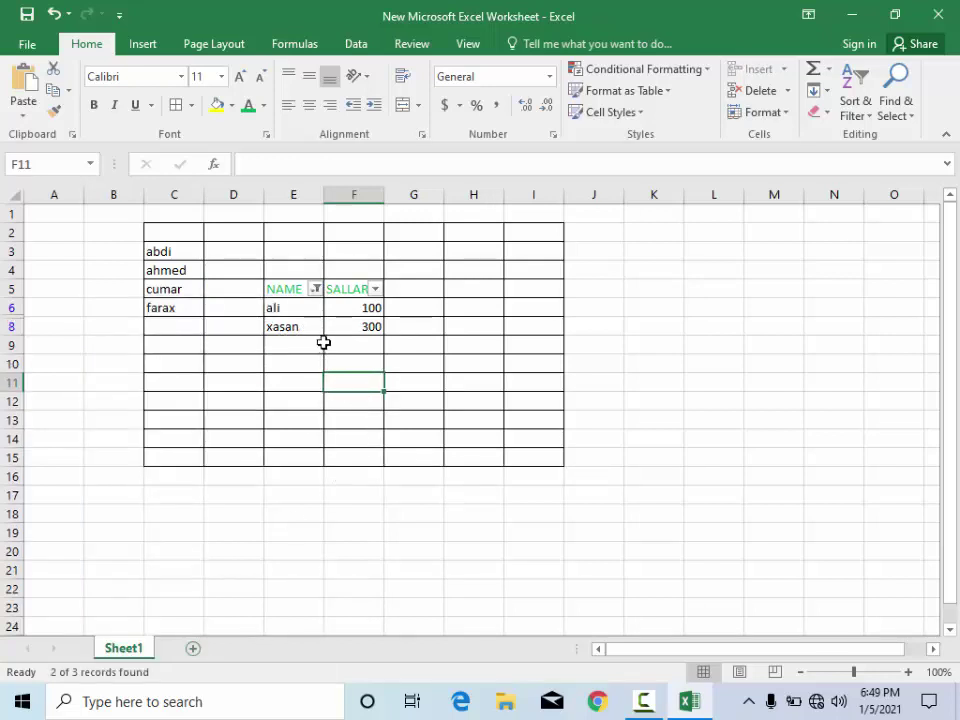
pyautogui.click(316, 289)
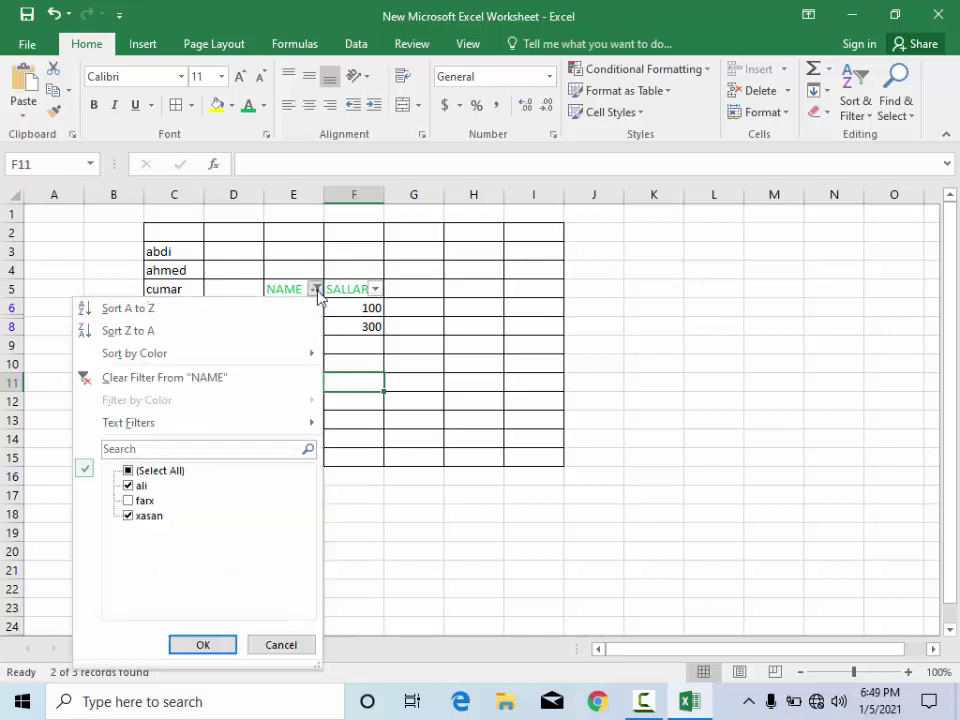
pyautogui.click(128, 501)
pyautogui.click(200, 645)
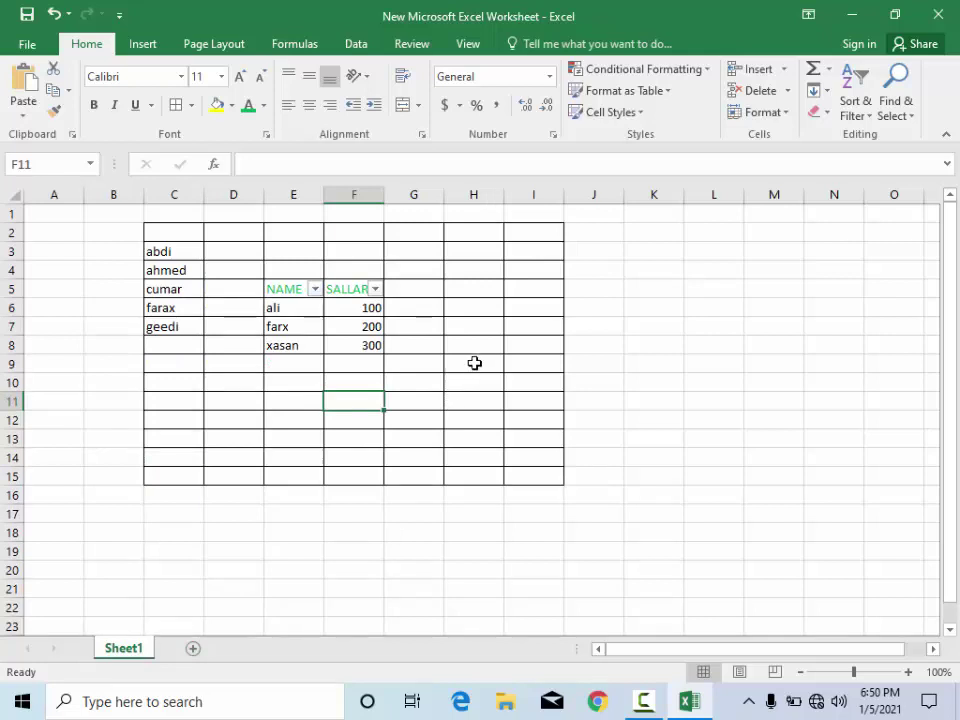
pyautogui.click(461, 327)
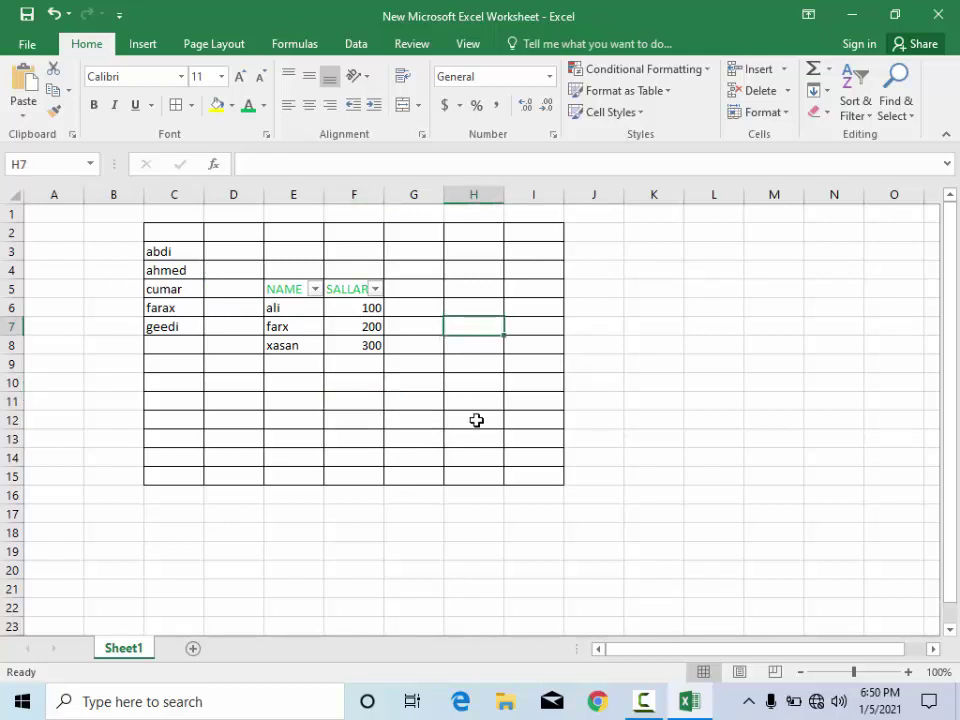
# Enter the amounts 500, 400, 300, 200 and 100 in cells H10 to H14.
pyautogui.click(467, 379)
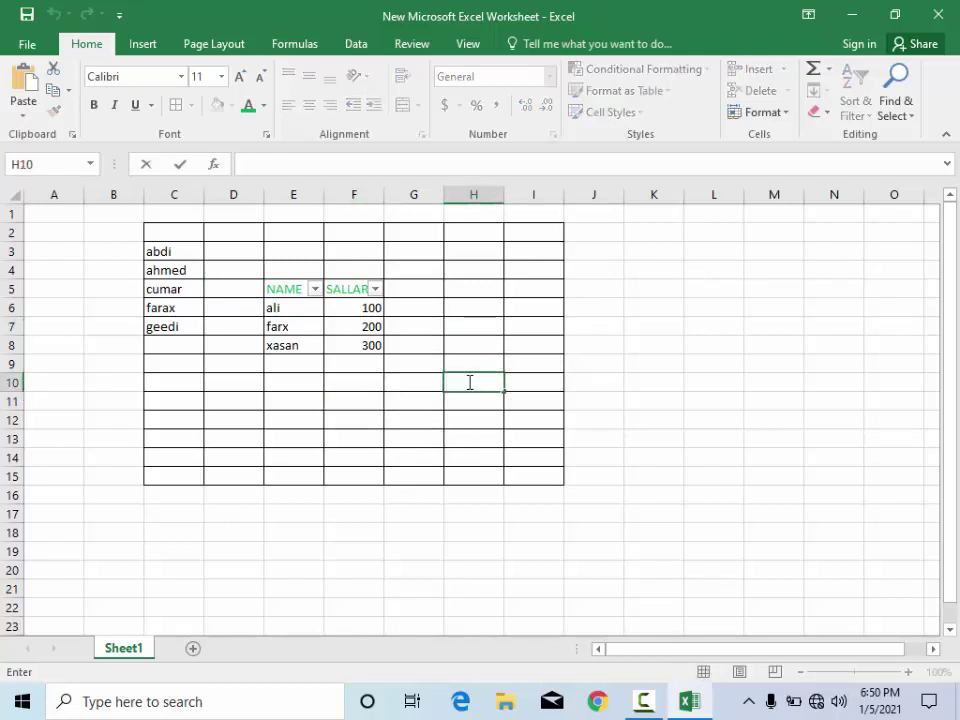
pyautogui.write('500')
pyautogui.click(479, 406)
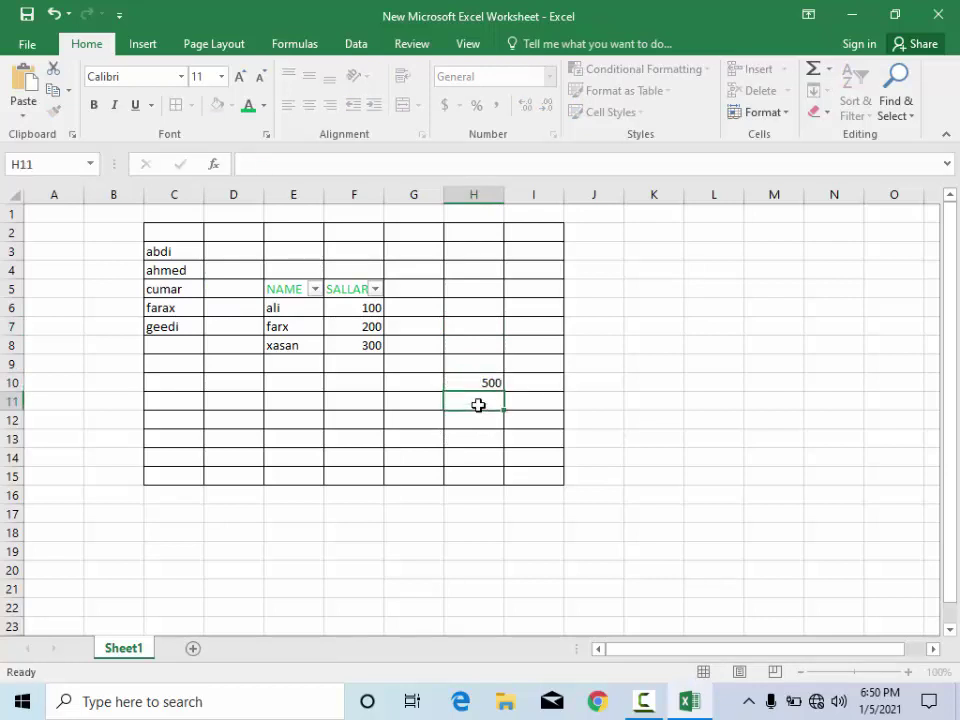
pyautogui.write('400')
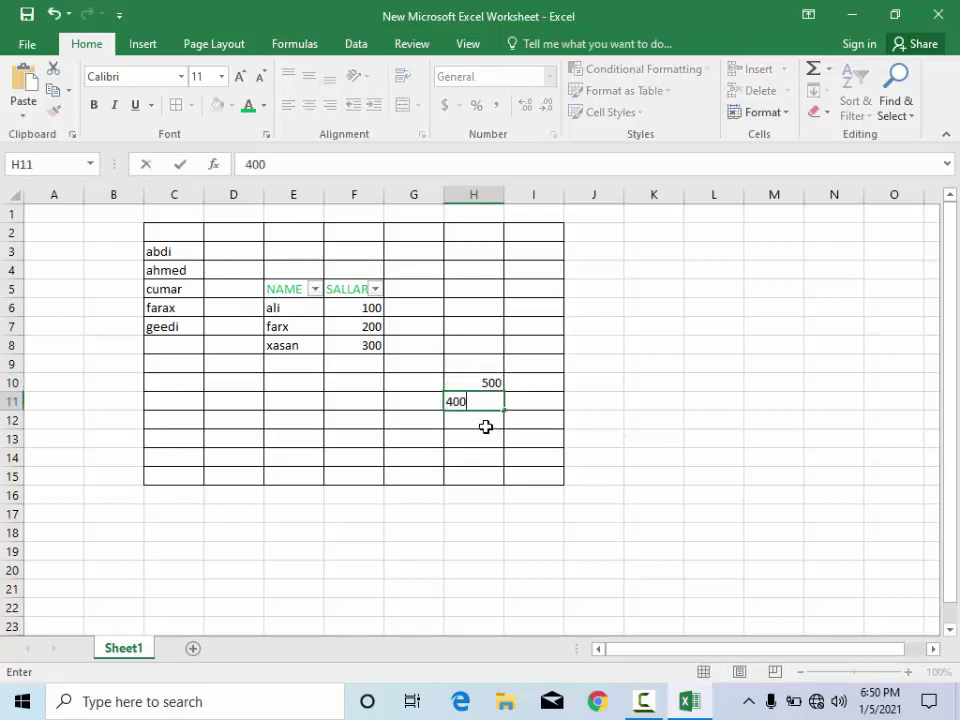
pyautogui.click(488, 425)
pyautogui.write('300')
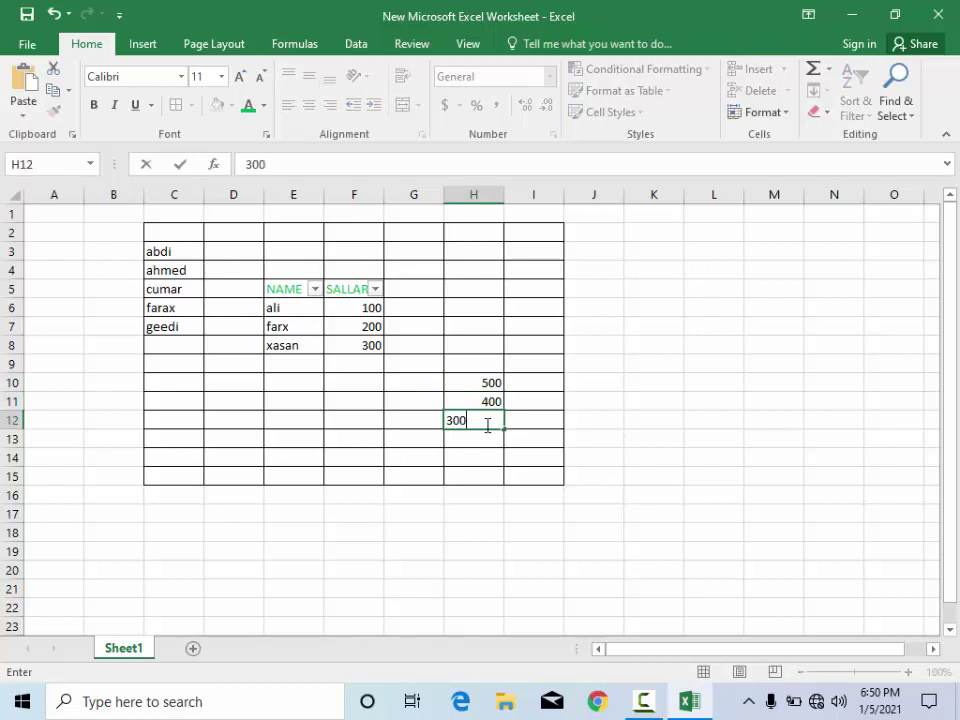
pyautogui.press('Return')
pyautogui.write('200')
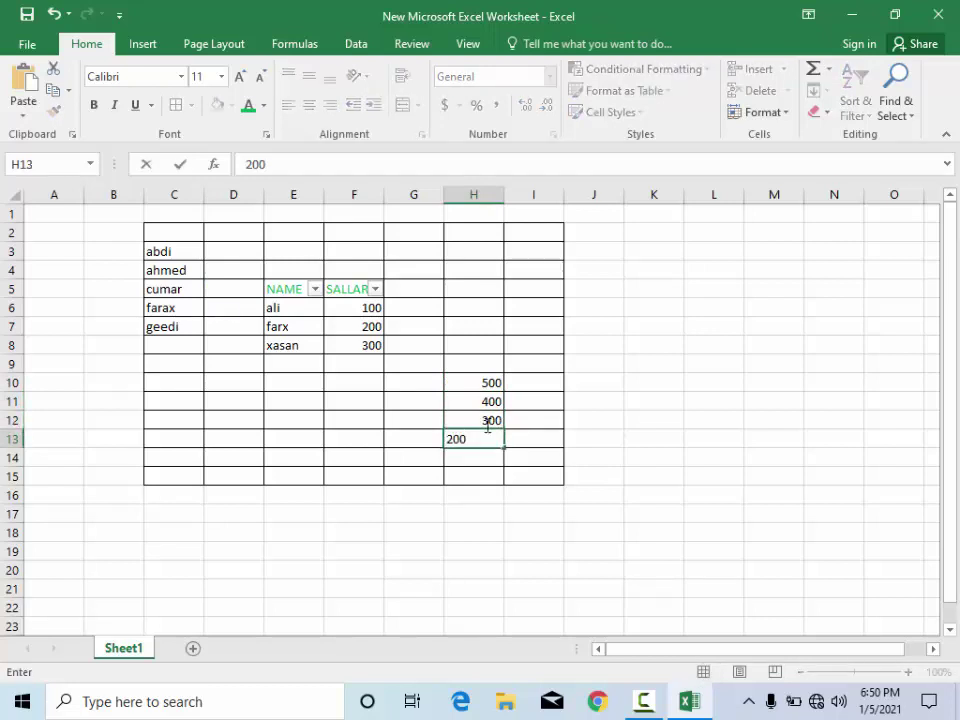
pyautogui.press('Return')
pyautogui.write('100')
pyautogui.click(481, 350)
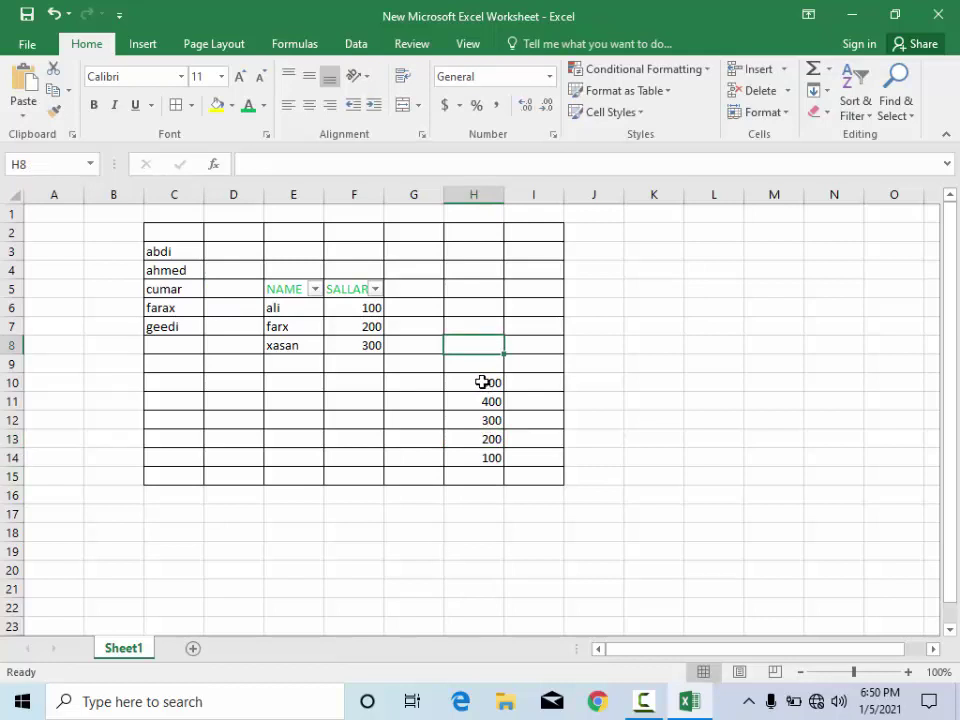
# Format the amounts in H10:H14 as Currency.
pyautogui.moveTo(478, 383); pyautogui.dragTo(493, 458)
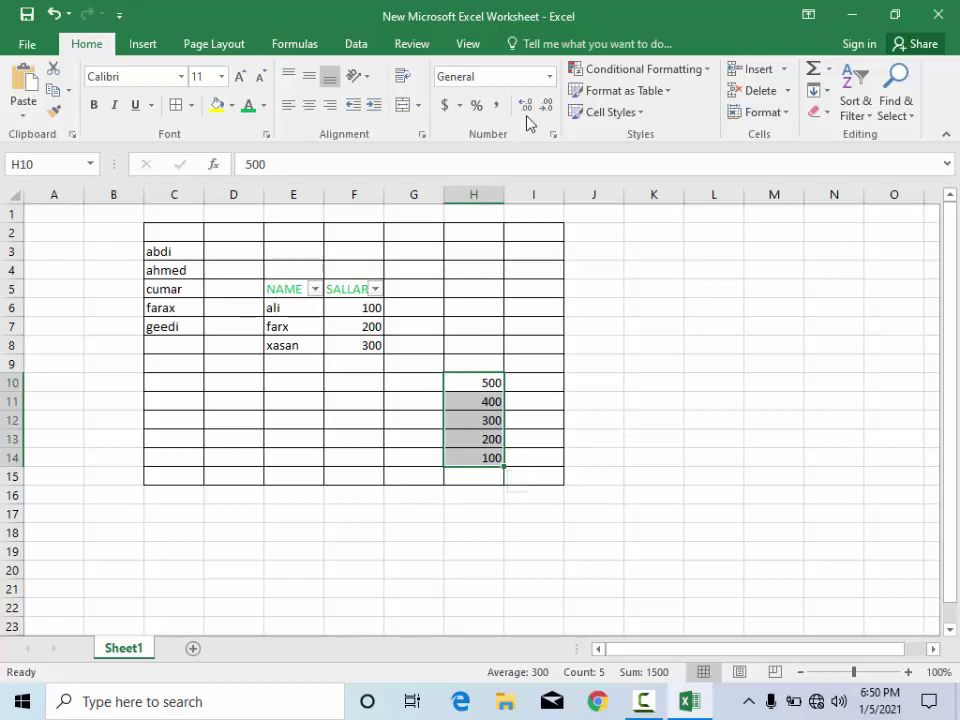
pyautogui.click(549, 77)
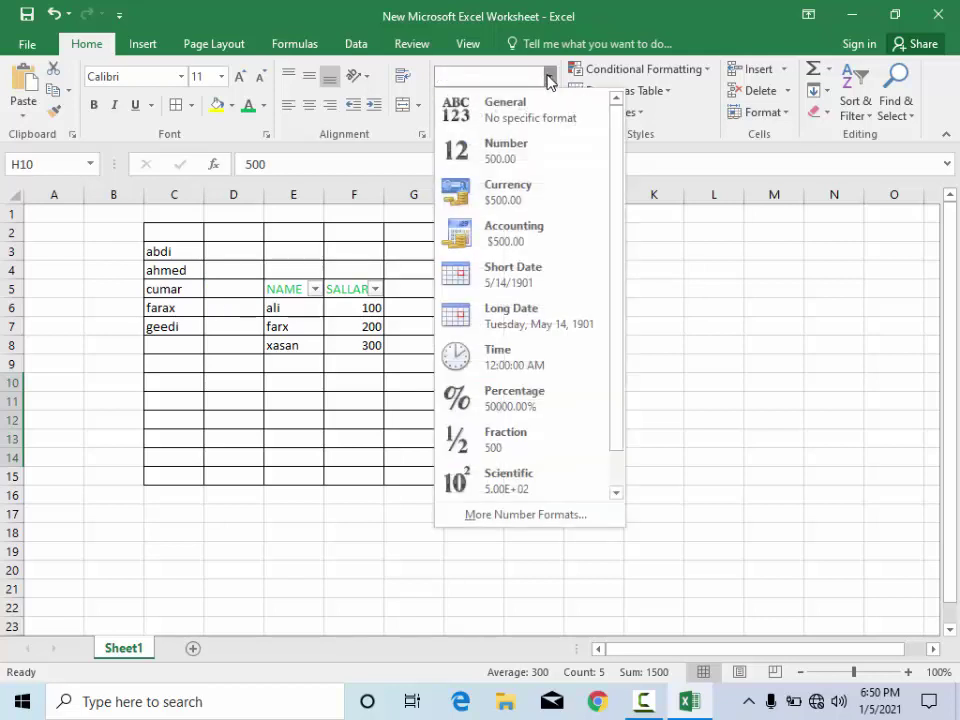
pyautogui.click(510, 201)
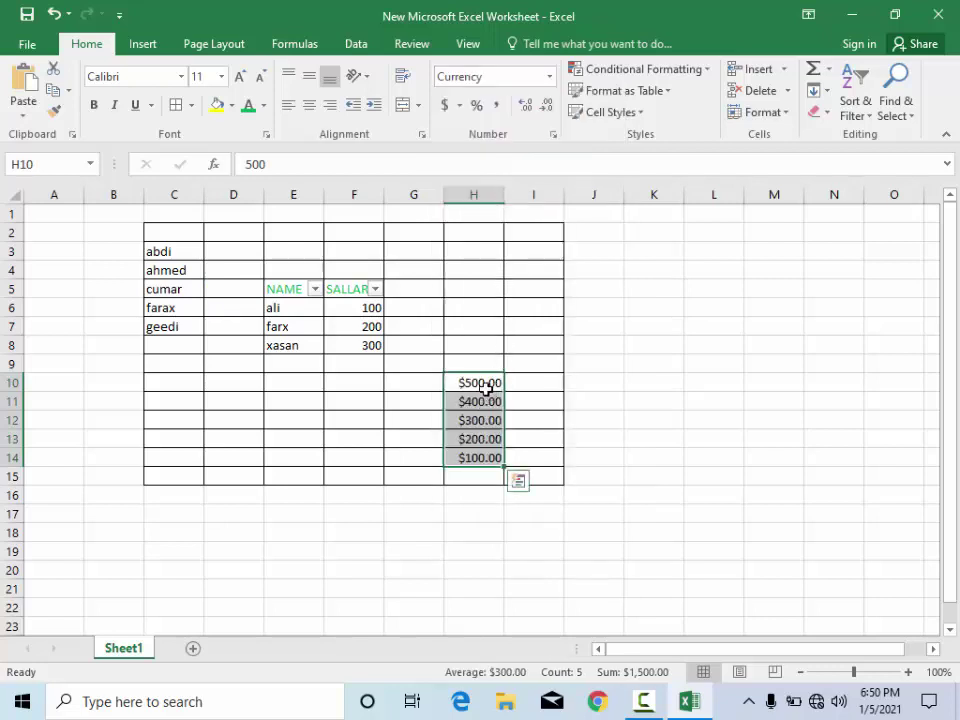
# Apply the Short Date format to H10:H14 and switch it to Long Date.
pyautogui.click(549, 76)
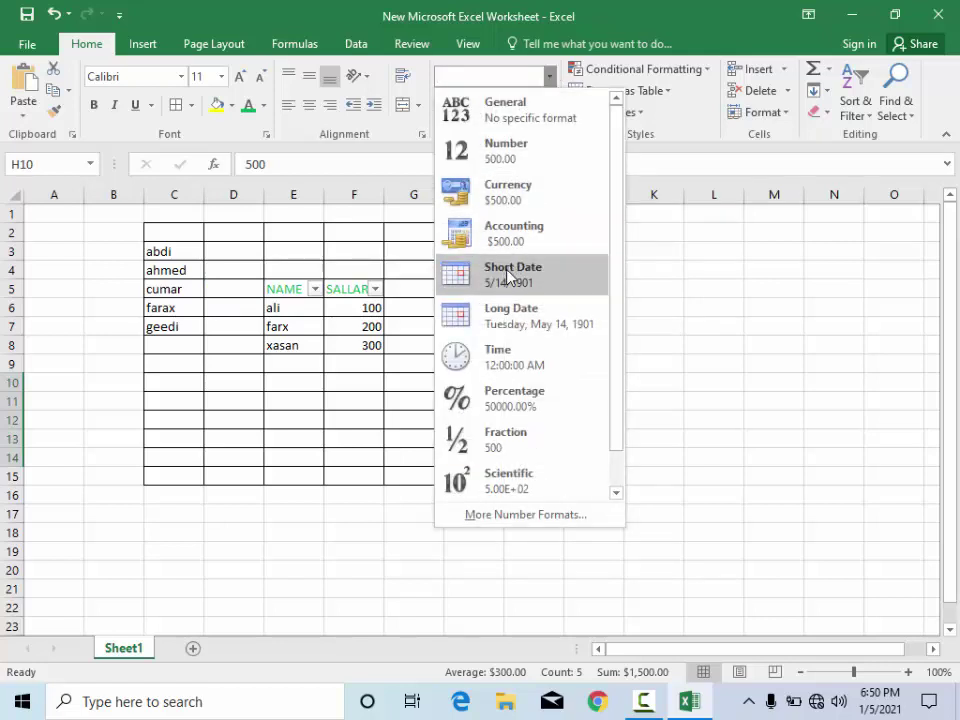
pyautogui.click(505, 278)
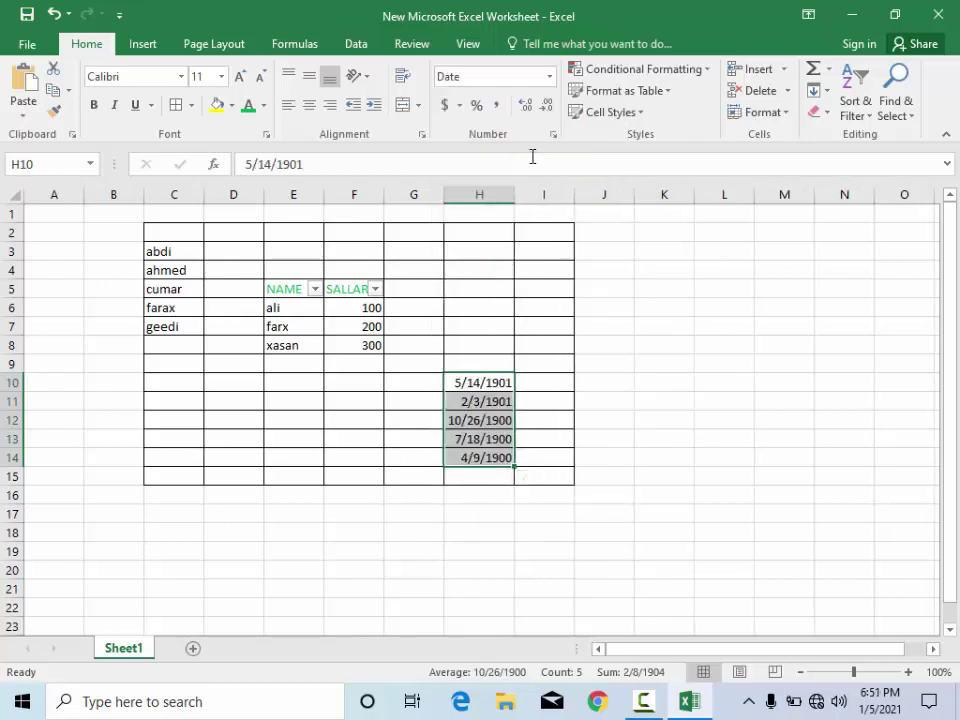
pyautogui.click(549, 77)
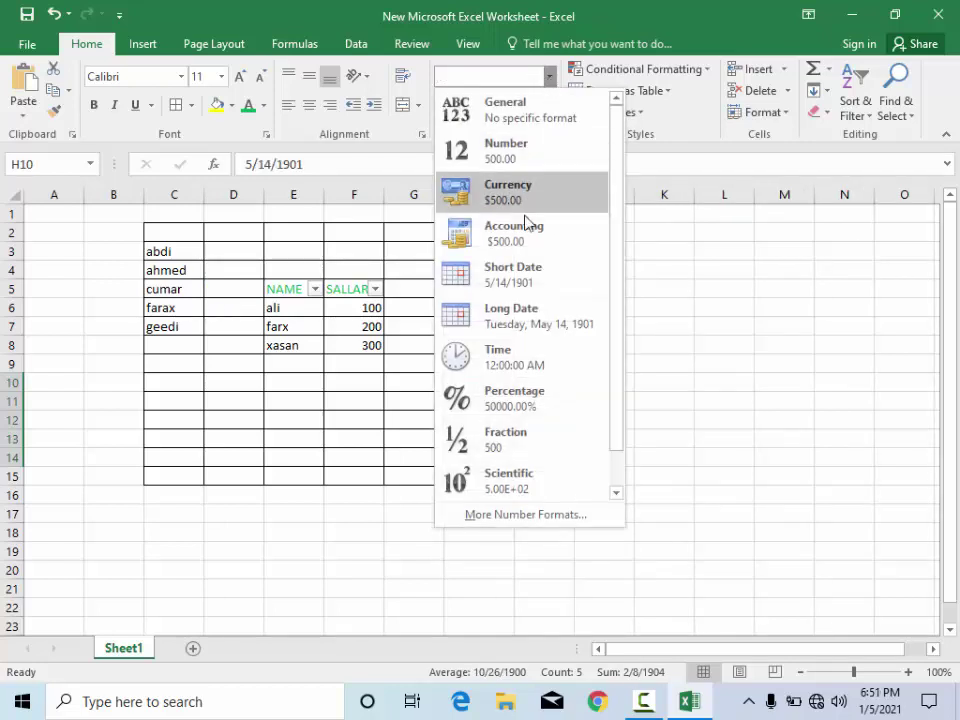
pyautogui.click(503, 316)
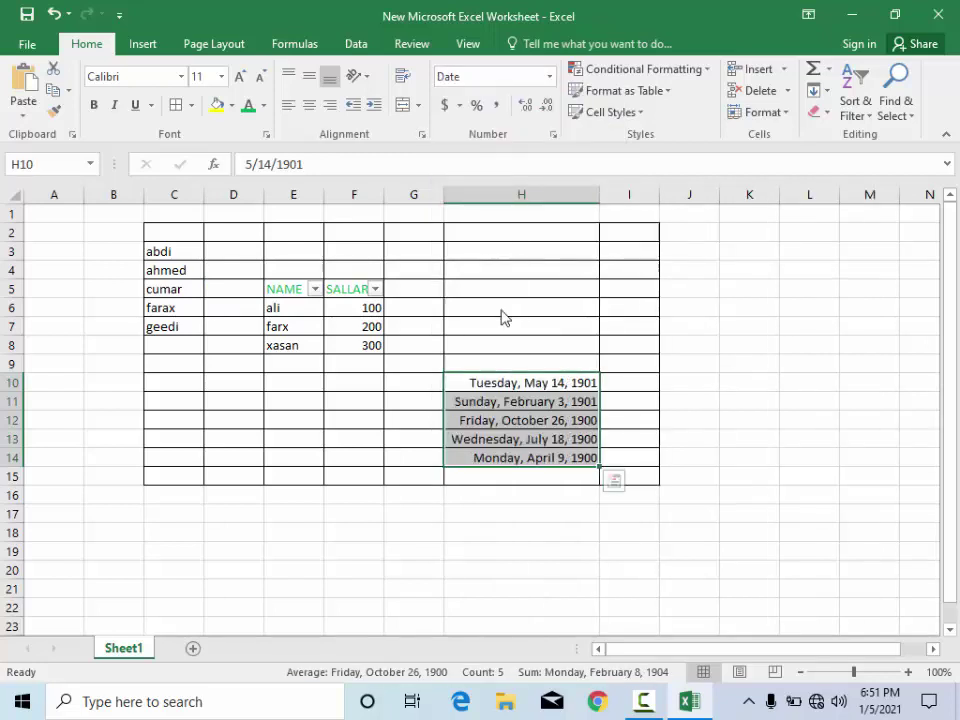
# Apply the Time format to H10:H14 and return the cells to the General format.
pyautogui.click(549, 77)
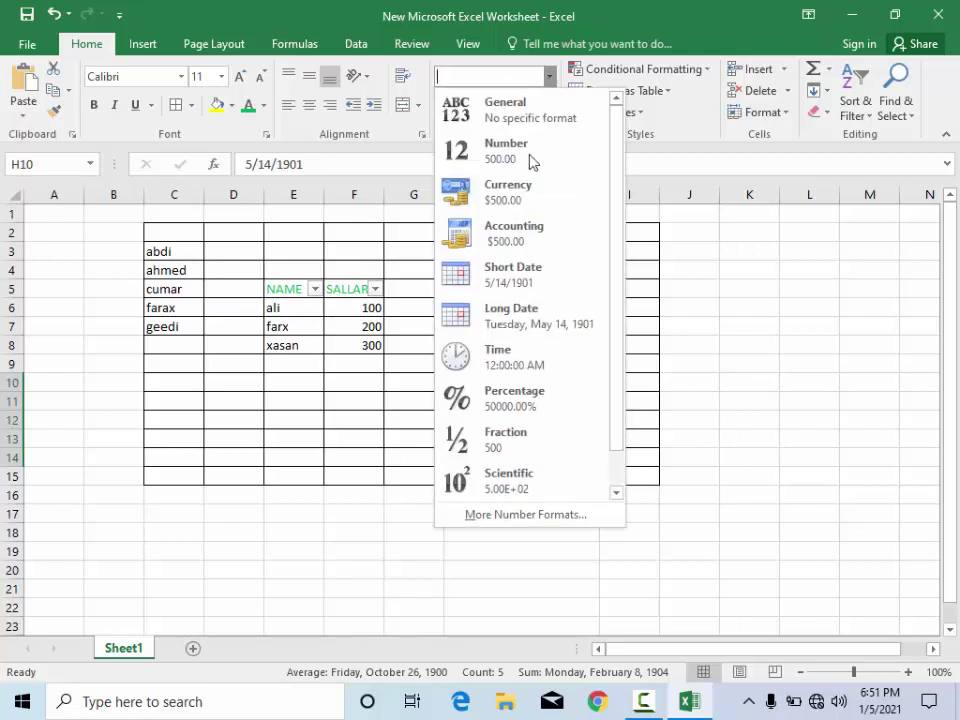
pyautogui.click(494, 363)
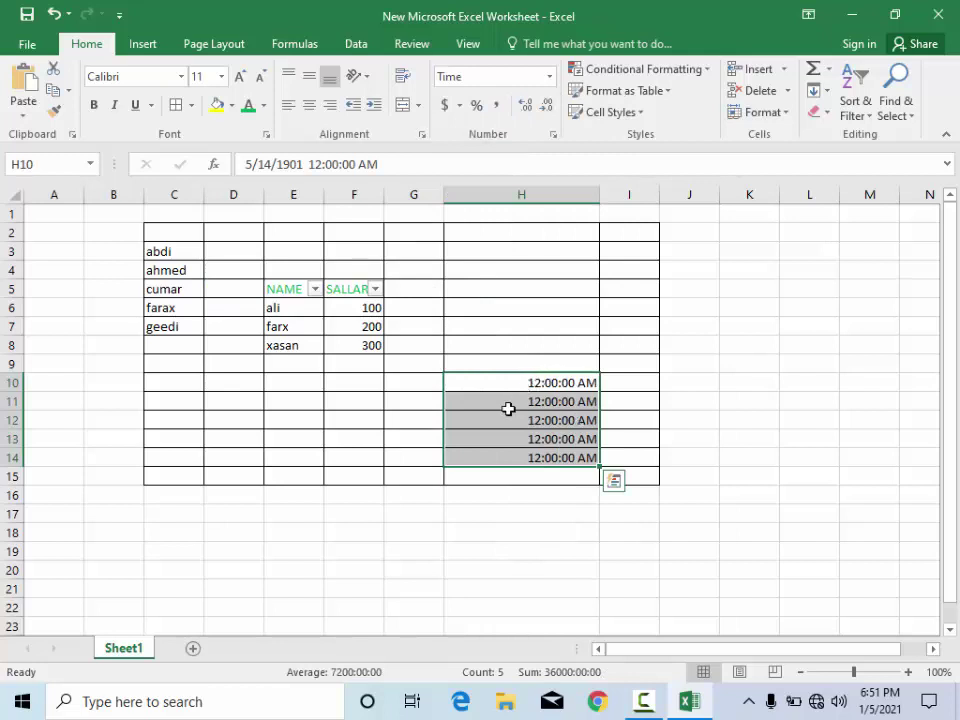
pyautogui.click(551, 78)
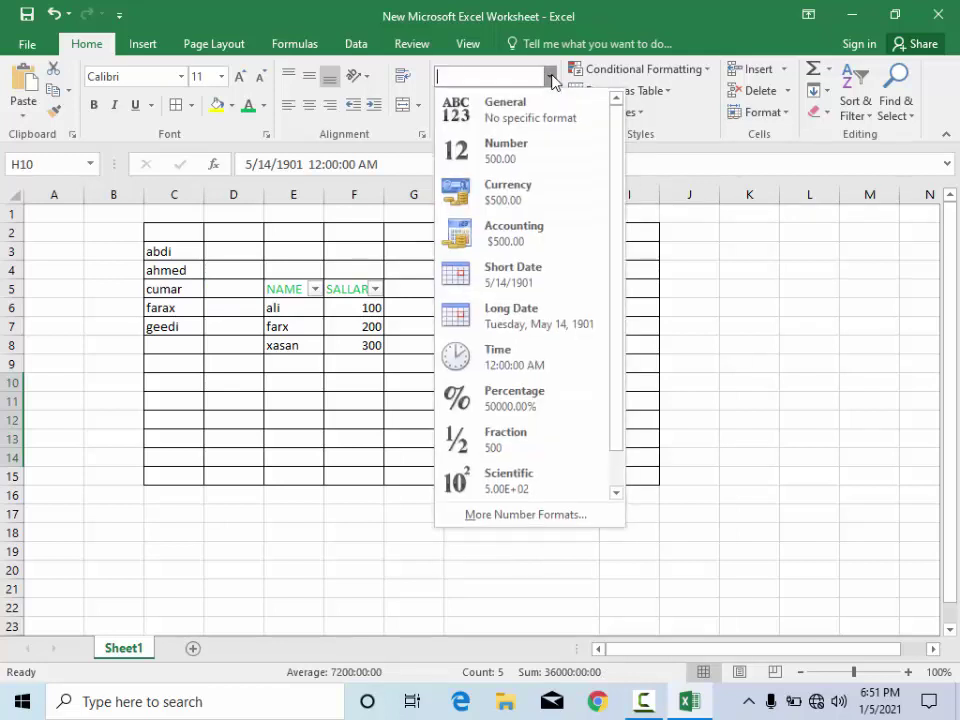
pyautogui.click(513, 112)
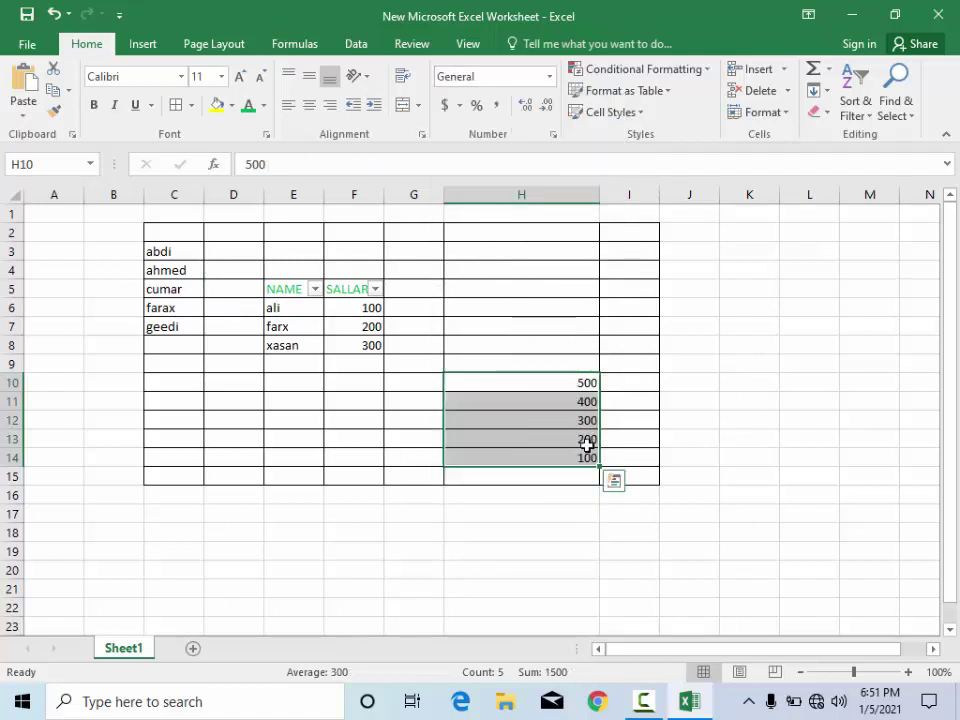
# Try the Accounting dollar and Percentage formats on H10:H14, restoring General at the end.
pyautogui.click(445, 106)
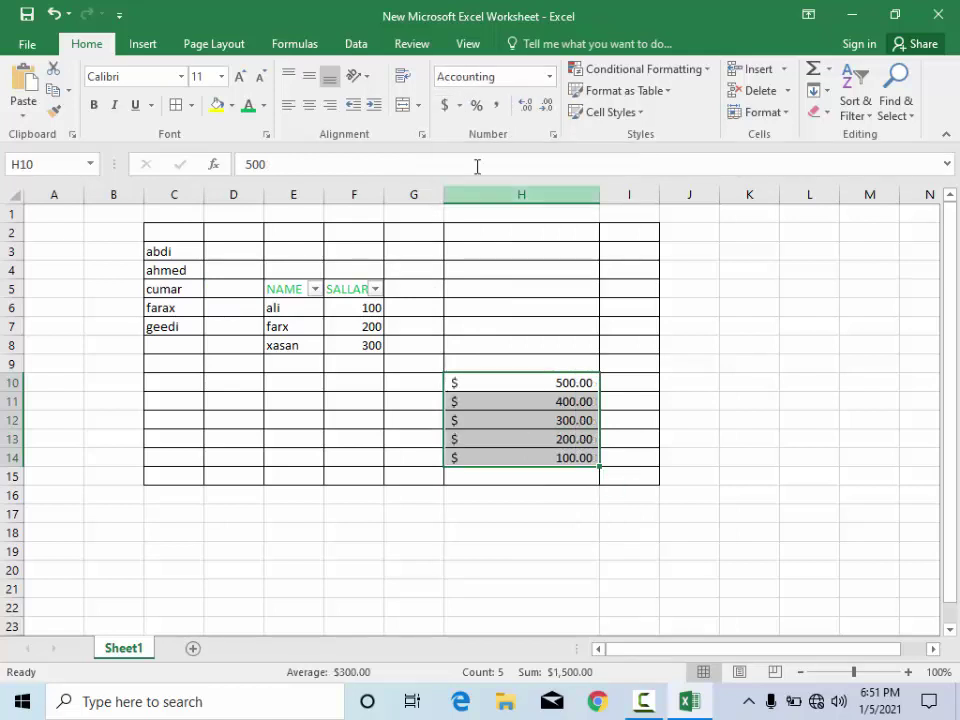
pyautogui.click(477, 106)
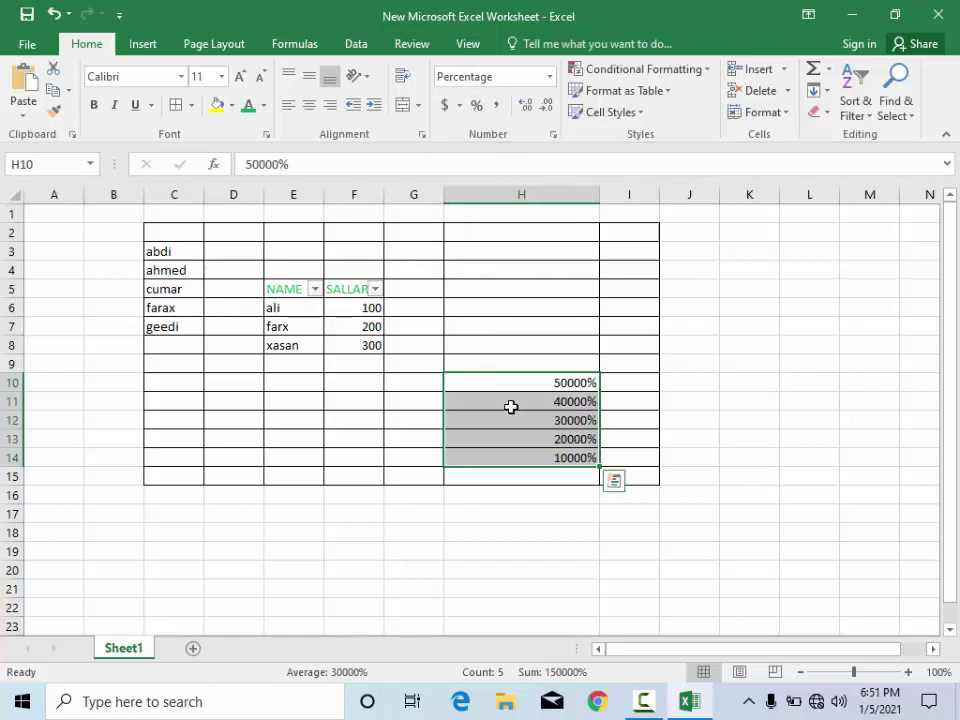
pyautogui.click(549, 76)
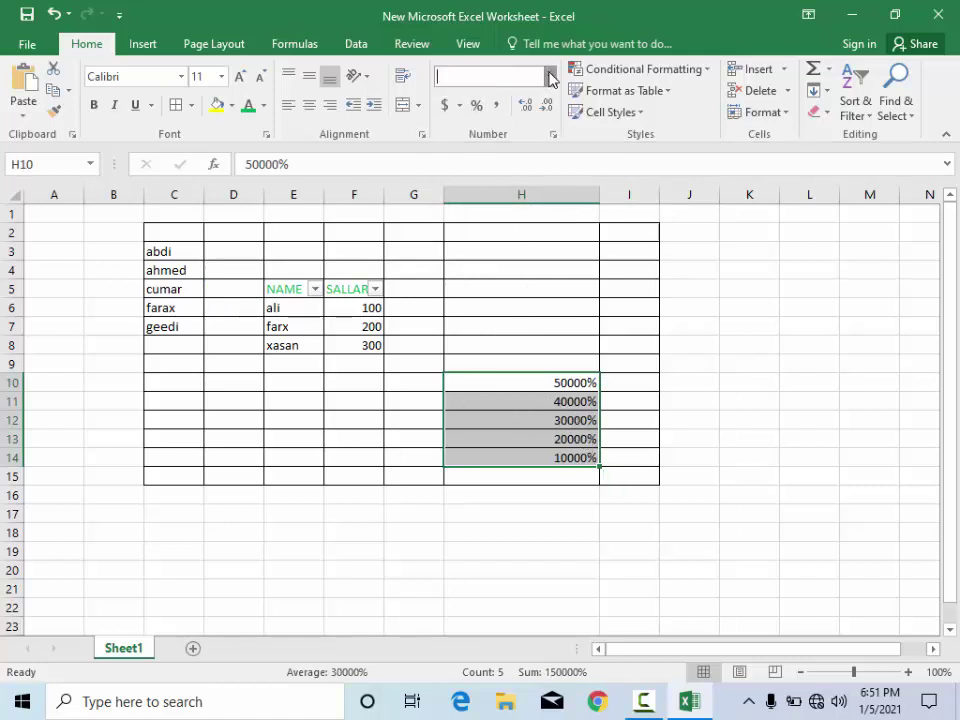
pyautogui.click(516, 108)
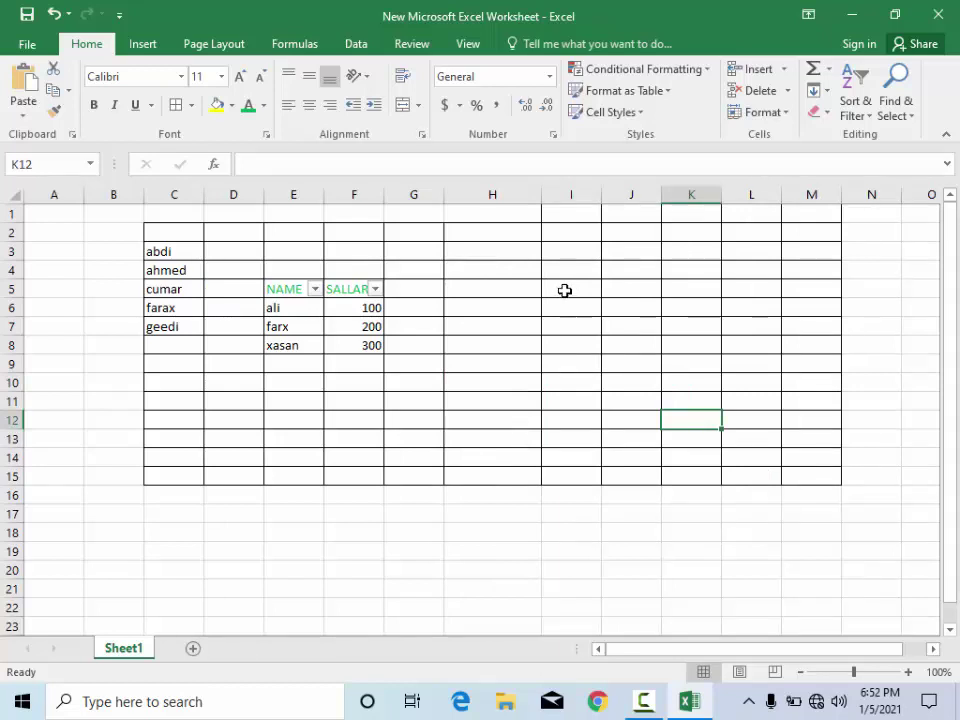
# Enter the numbers 12, 13, 25, 22 and 10 down cells I5:I9.
pyautogui.click(565, 290)
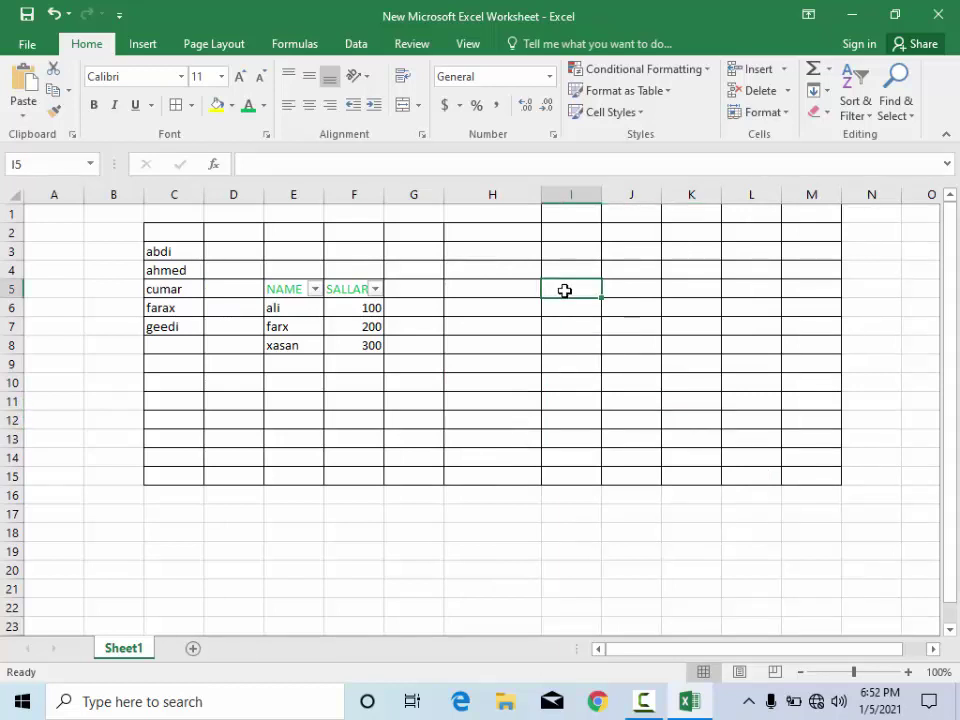
pyautogui.write('12')
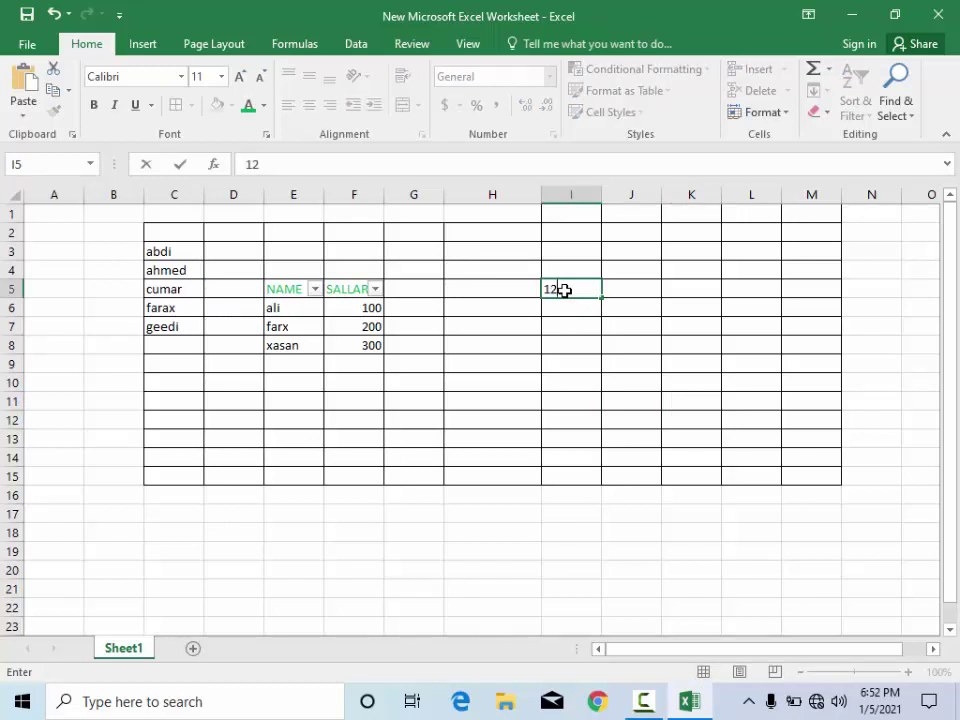
pyautogui.press('Return')
pyautogui.write('13')
pyautogui.press('Return')
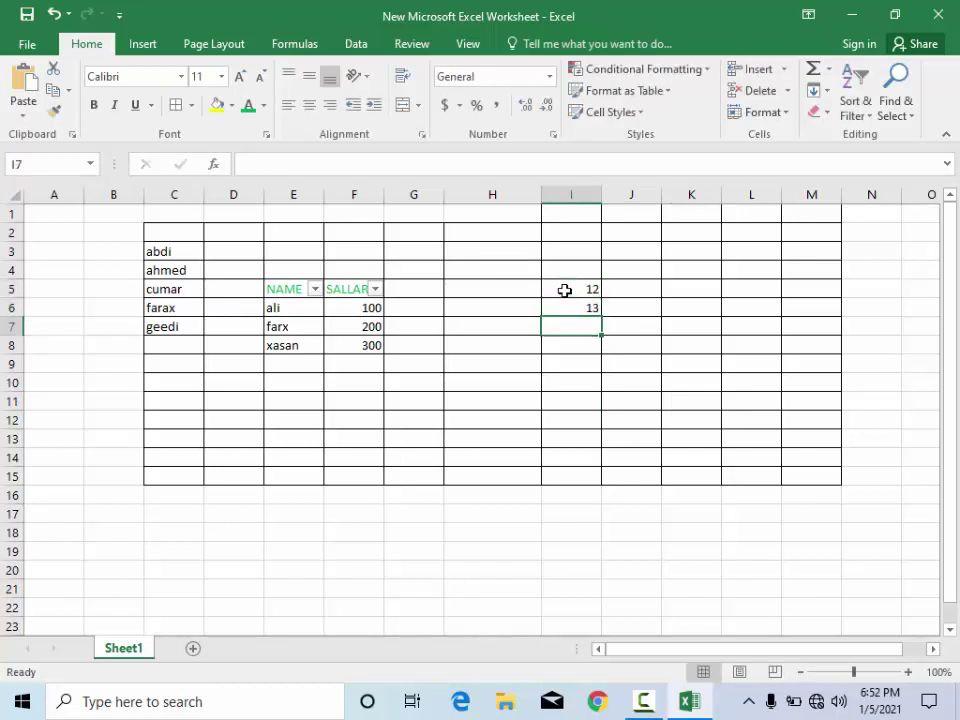
pyautogui.write('25')
pyautogui.press('Return')
pyautogui.write('22')
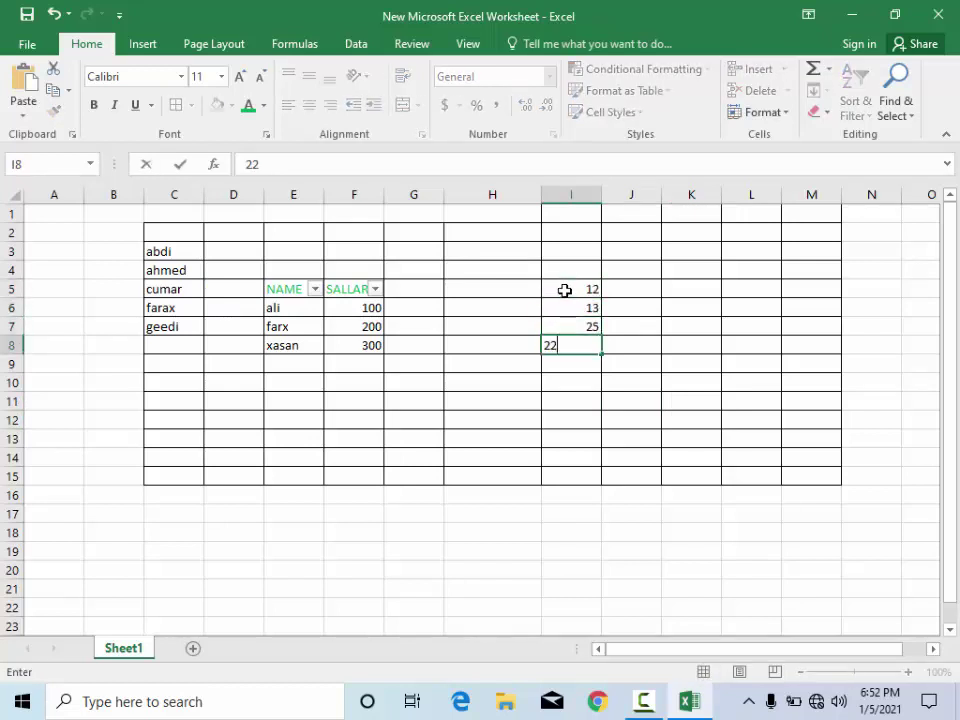
pyautogui.press('Return')
pyautogui.write('10')
pyautogui.press('Return')
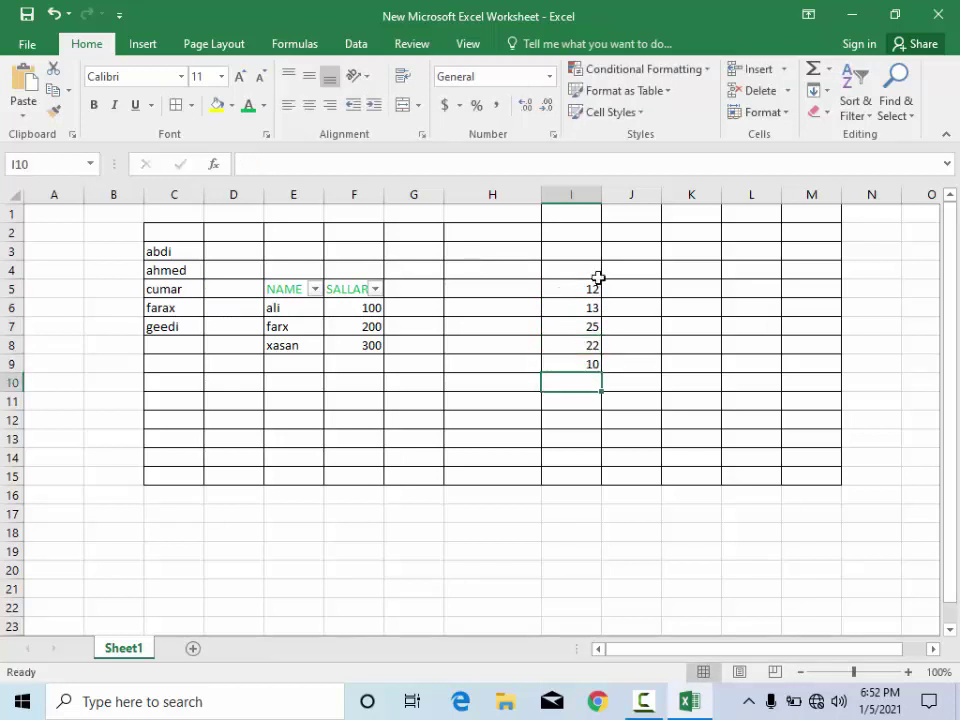
# Fill cells J5:J9 with the numbers 10, 22, 56, 22 and 10.
pyautogui.click(643, 287)
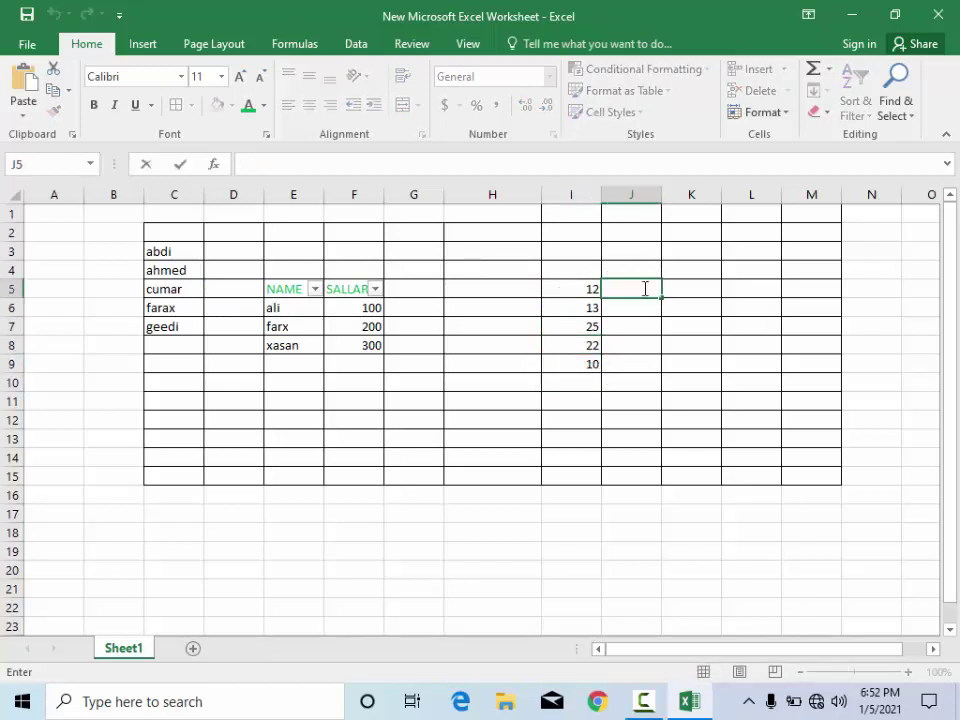
pyautogui.write('10')
pyautogui.press('Return')
pyautogui.write('22')
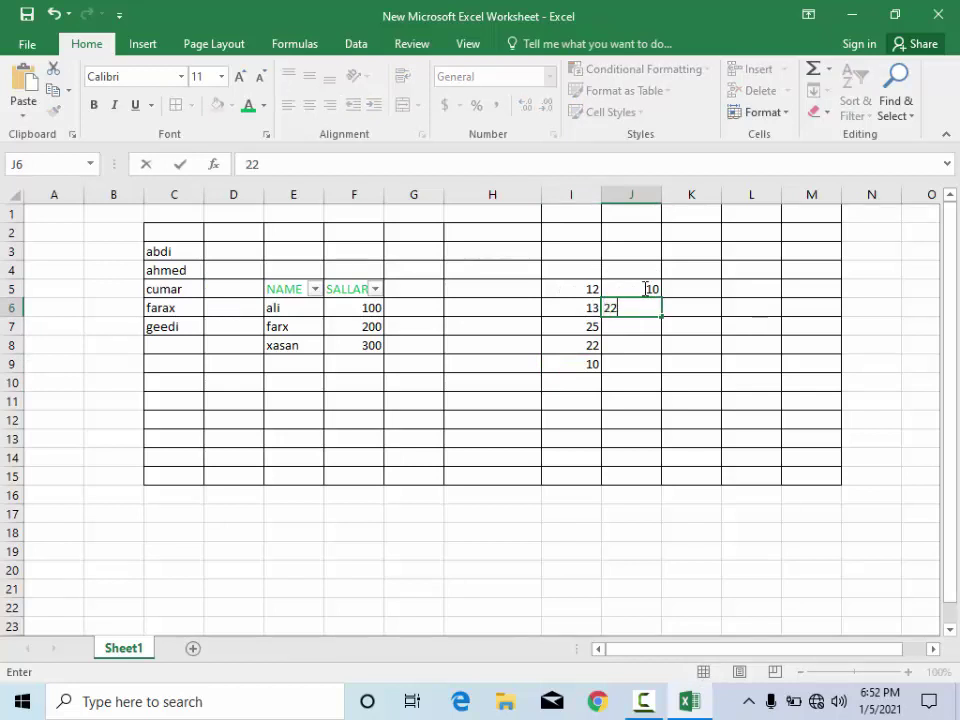
pyautogui.press('Return')
pyautogui.write('56')
pyautogui.press('Return')
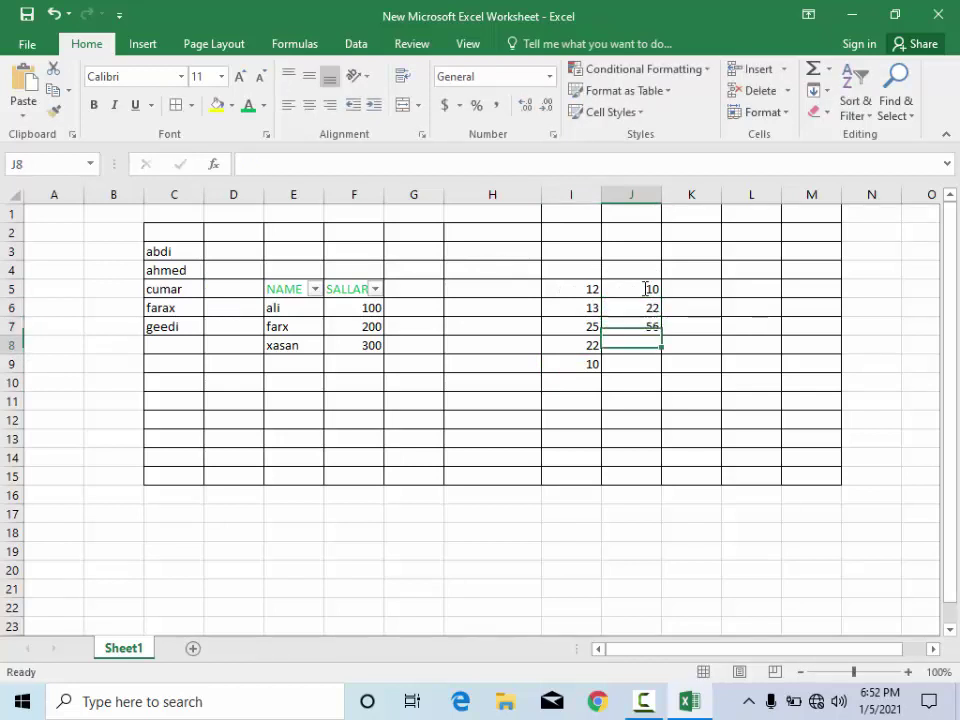
pyautogui.write('22')
pyautogui.press('Return')
pyautogui.write('1')
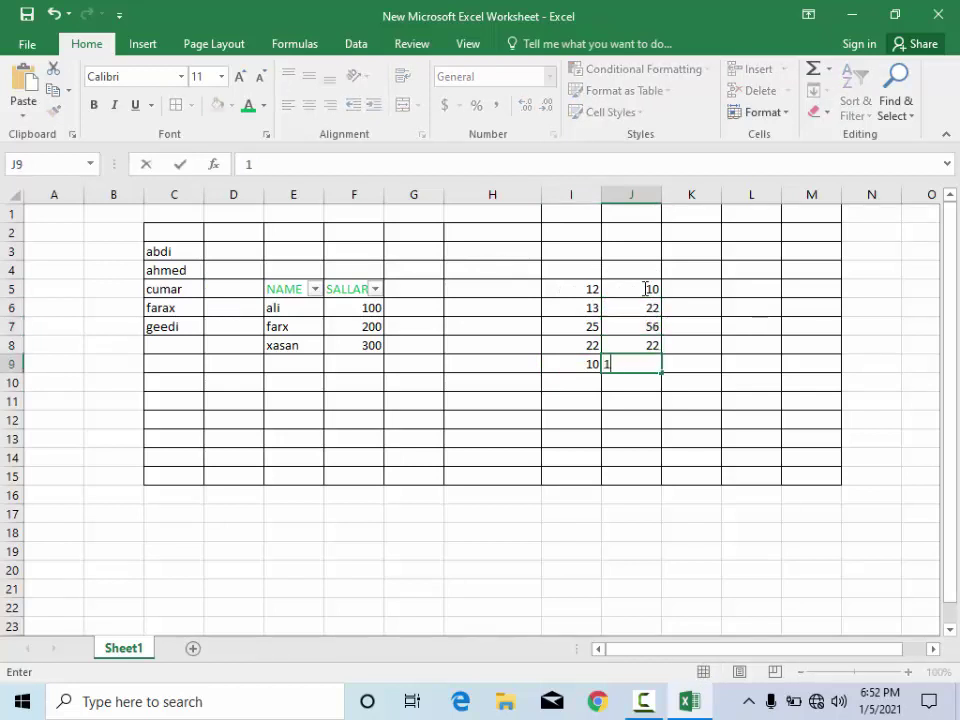
pyautogui.write('0')
pyautogui.press('Return')
# Enter 10, 45, 25, 13 and 26 down cells K5:K9.
pyautogui.click(692, 289)
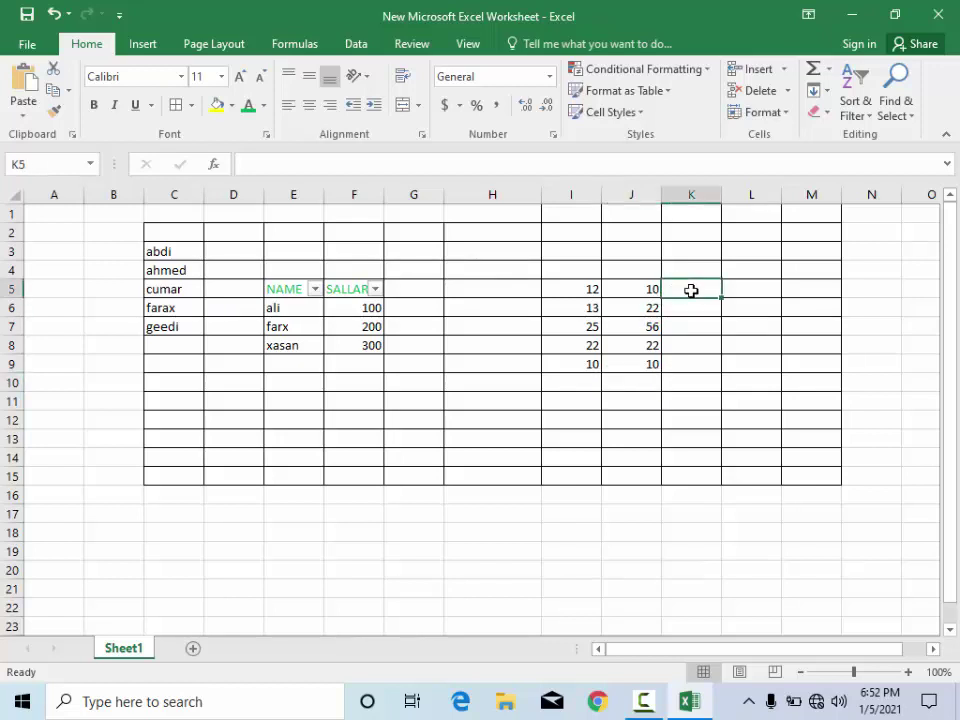
pyautogui.write('10')
pyautogui.press('Return')
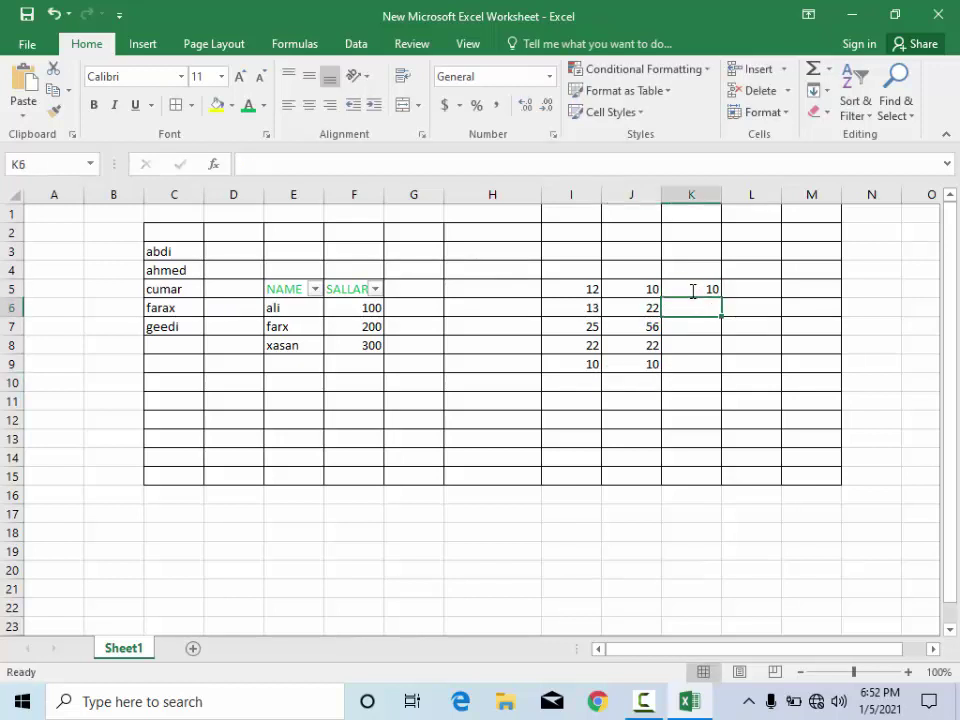
pyautogui.write('45')
pyautogui.press('Return')
pyautogui.write('25')
pyautogui.press('Return')
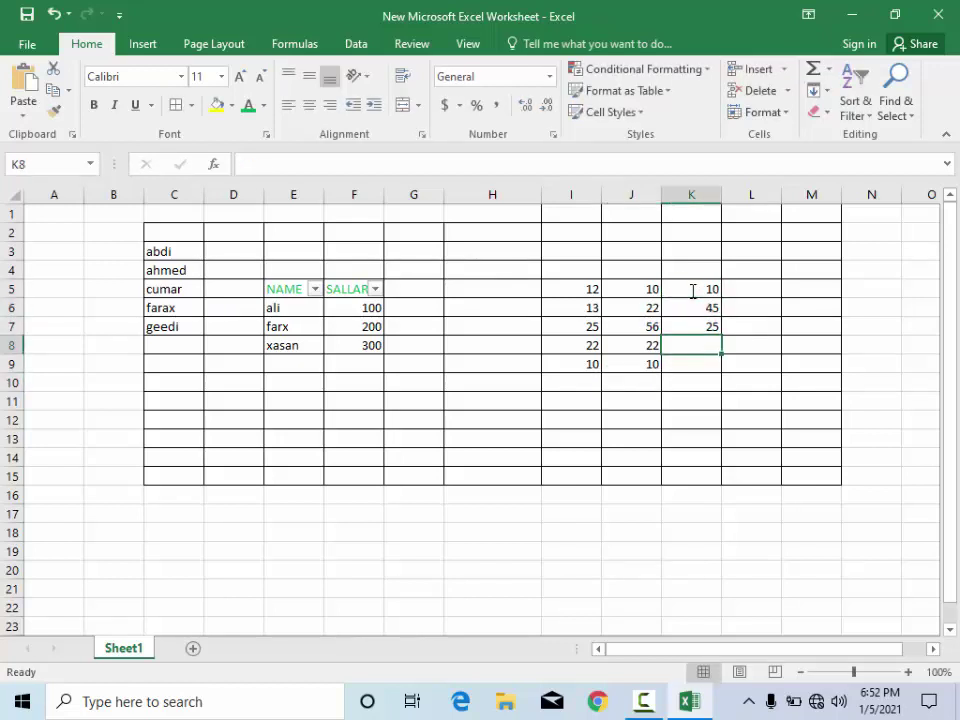
pyautogui.write('13')
pyautogui.press('Return')
pyautogui.write('26')
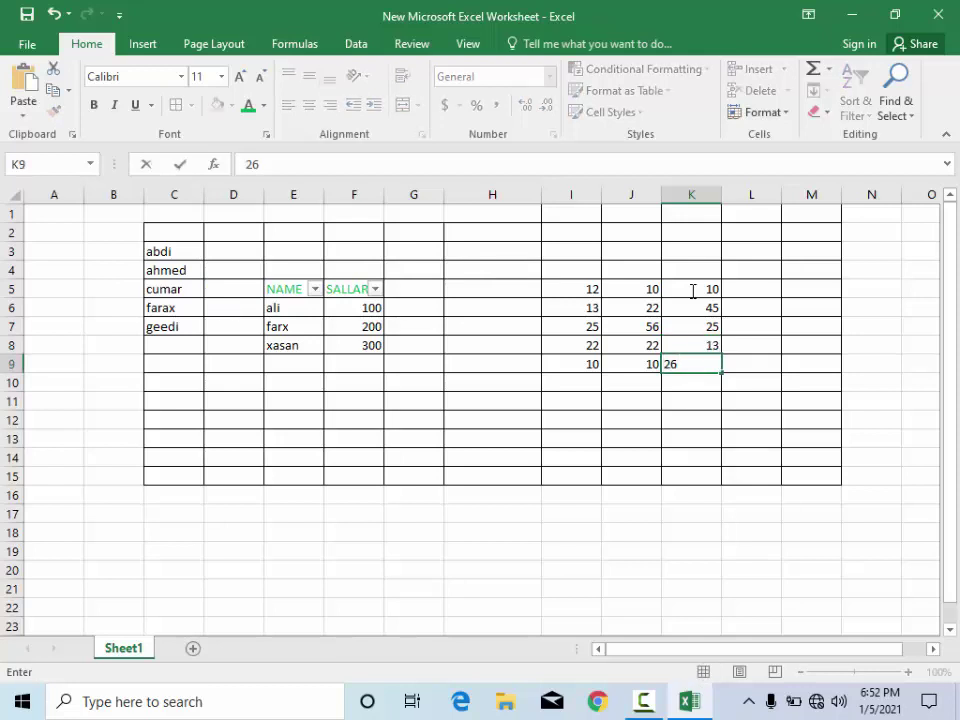
pyautogui.press('Return')
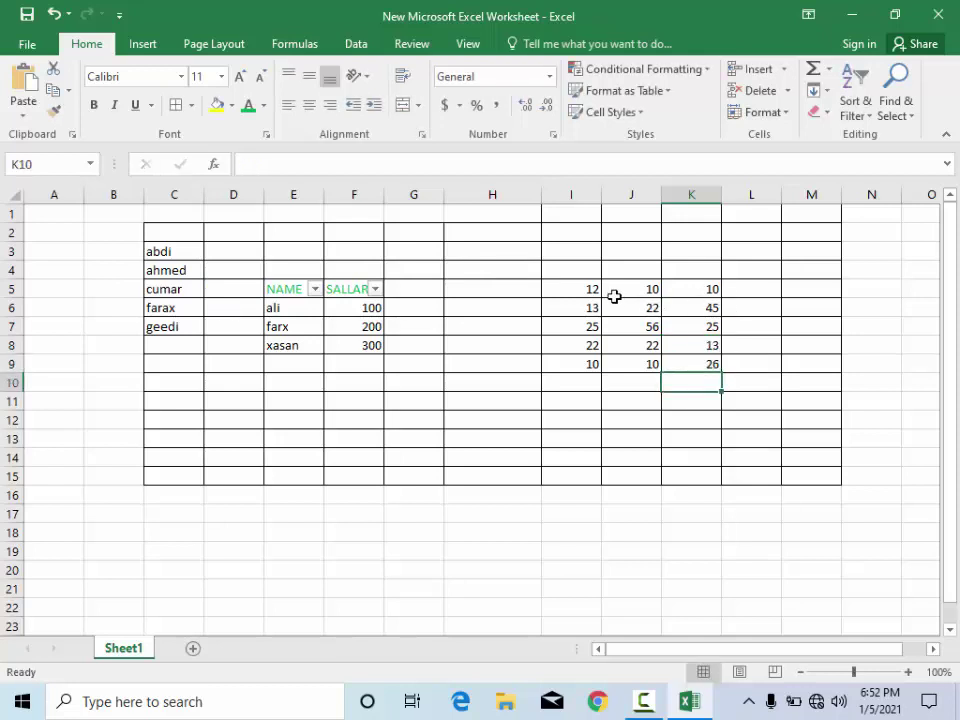
# Total the whole number block in cell M8 with the formula =sum(i5:k9).
pyautogui.click(798, 348)
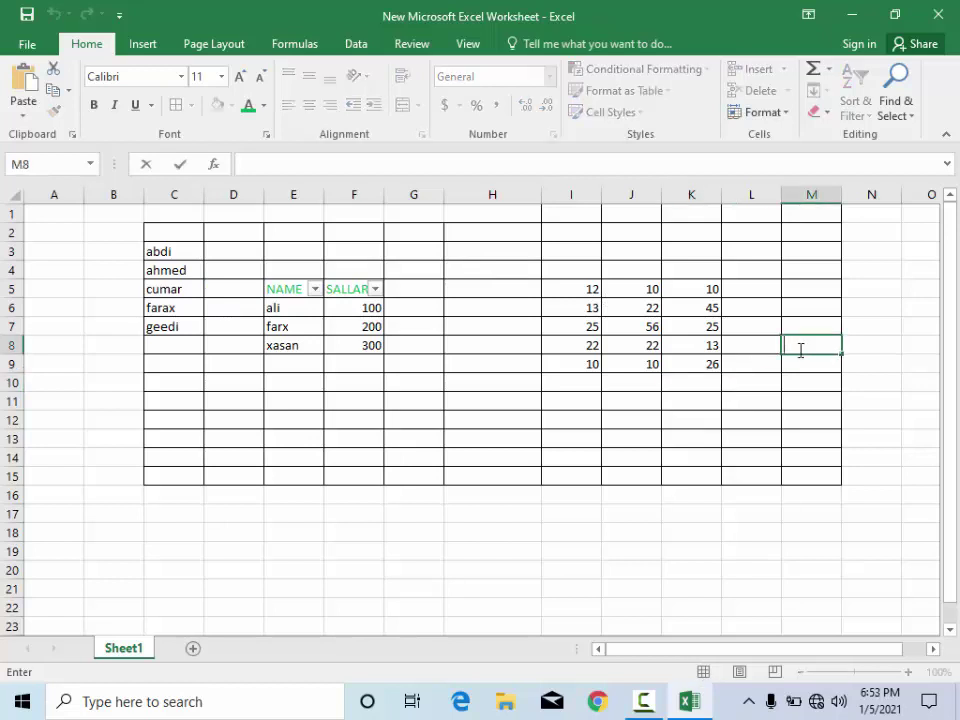
pyautogui.write('=sum')
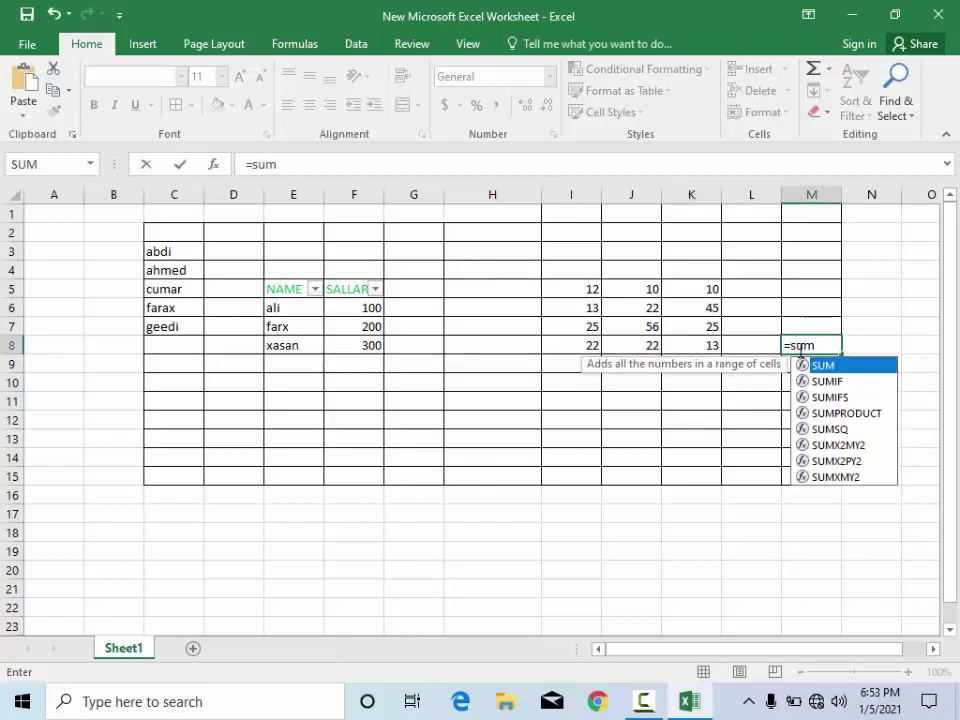
pyautogui.write('(')
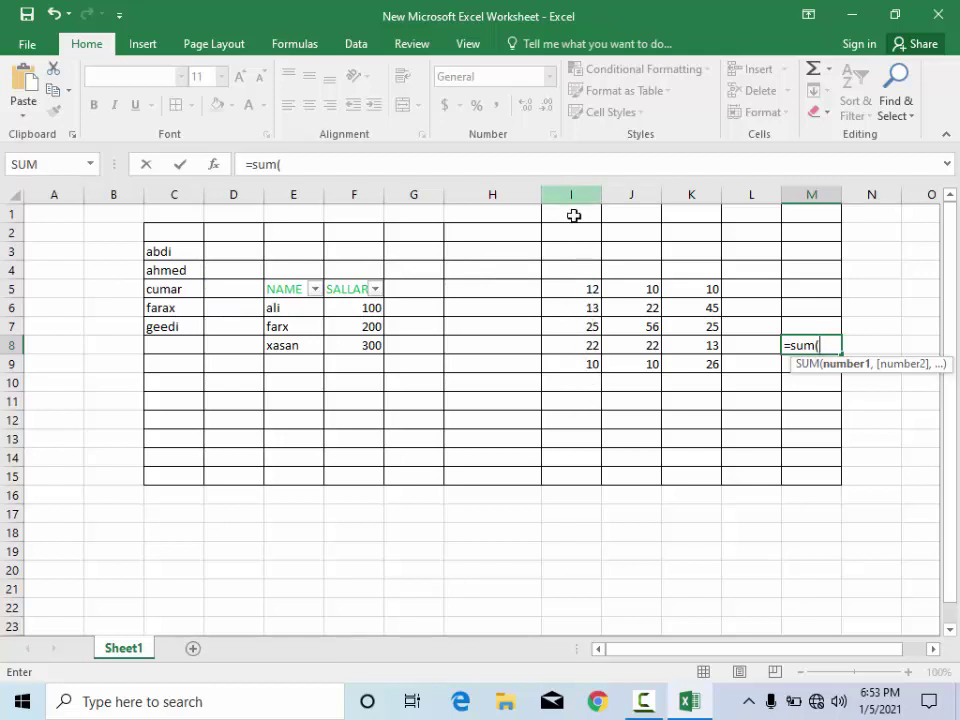
pyautogui.write('i')
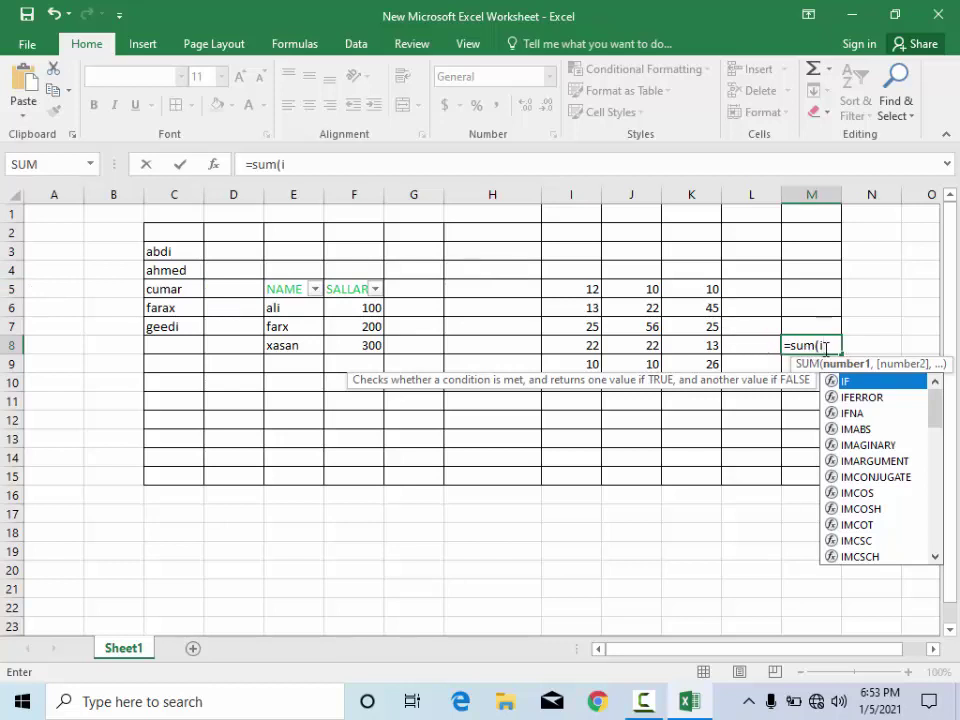
pyautogui.write('5:')
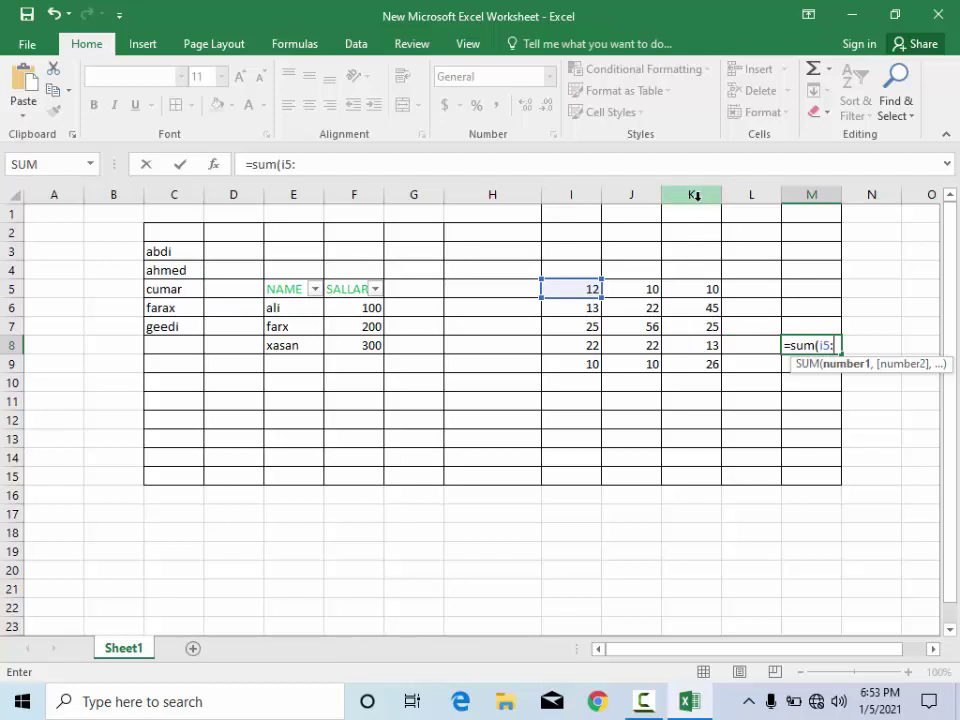
pyautogui.write('k')
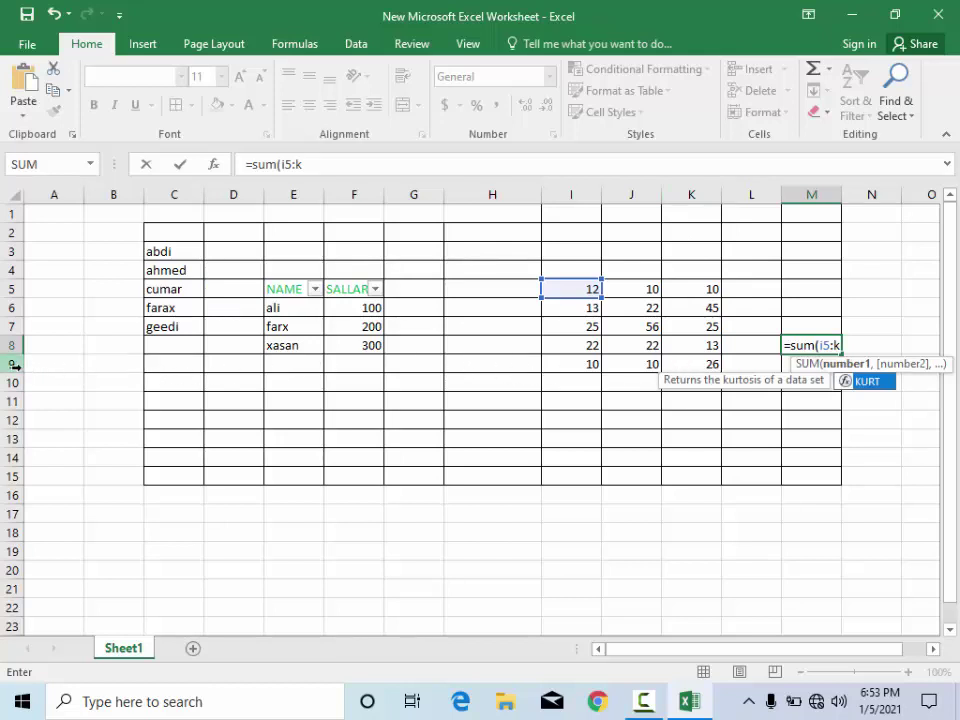
pyautogui.write('9')
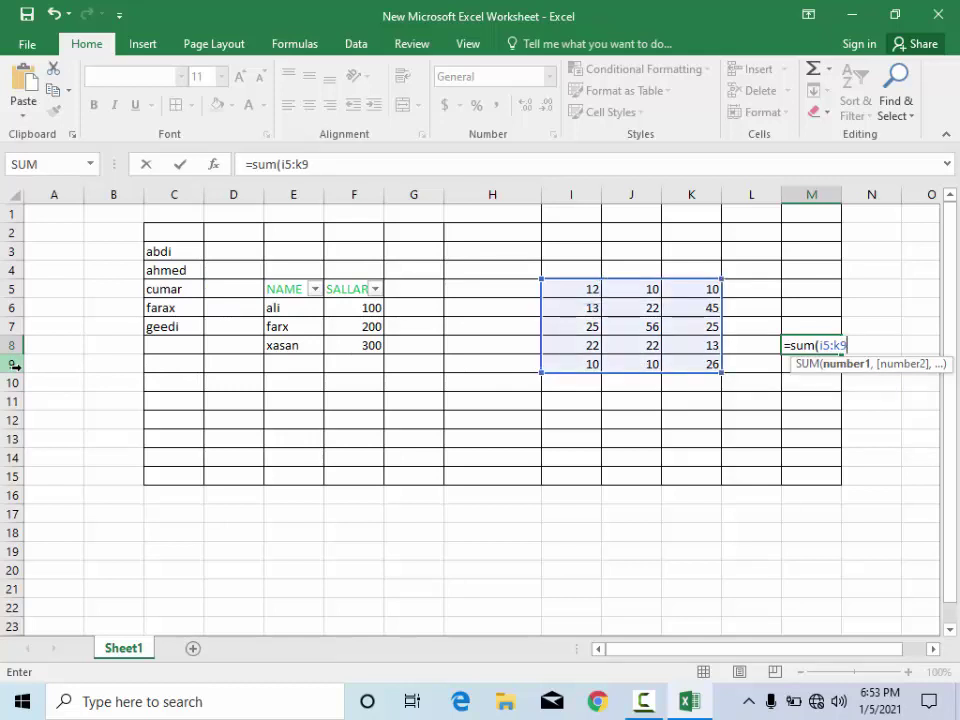
pyautogui.write(')')
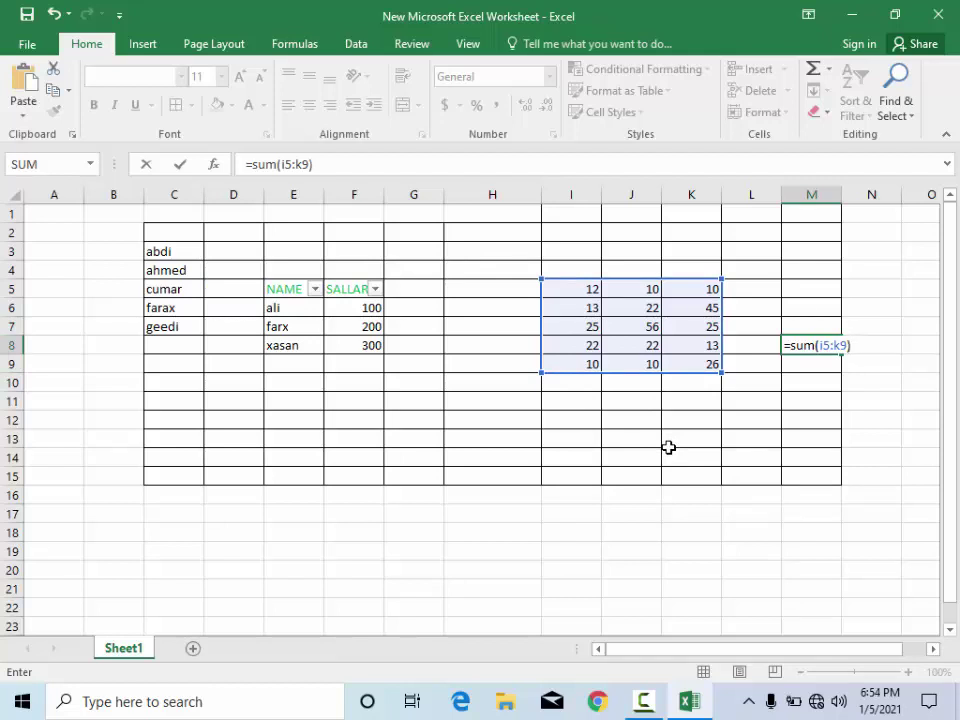
pyautogui.press('Return')
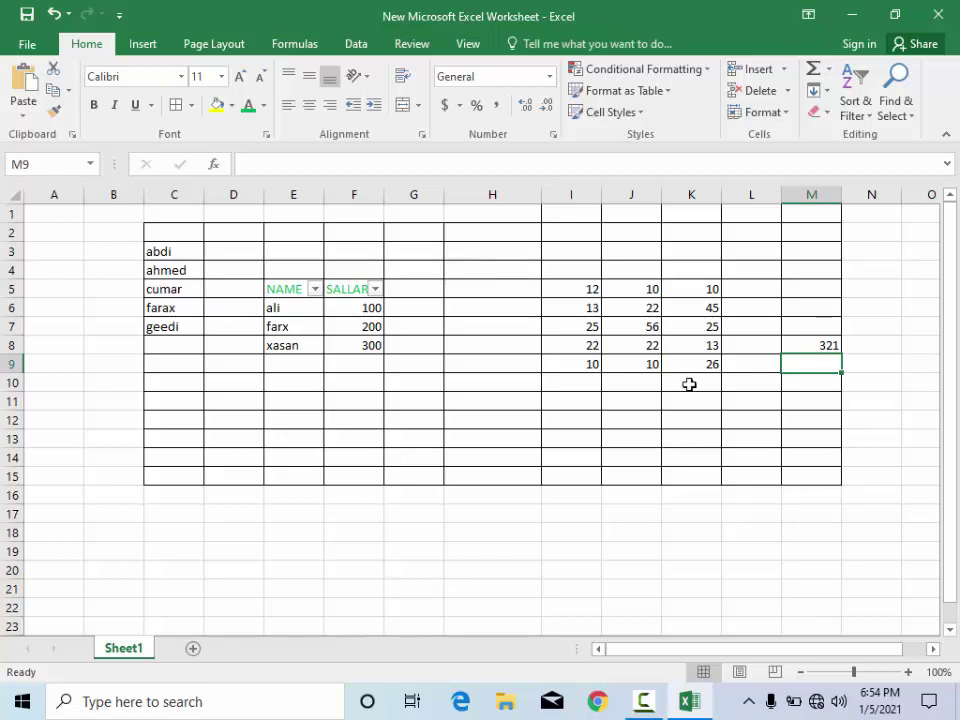
# Add up only columns J and K of the number block in cell M13 with =sum(j5:k9).
pyautogui.press('Down')
pyautogui.press('Down')
pyautogui.press('Down')
pyautogui.press('Down')
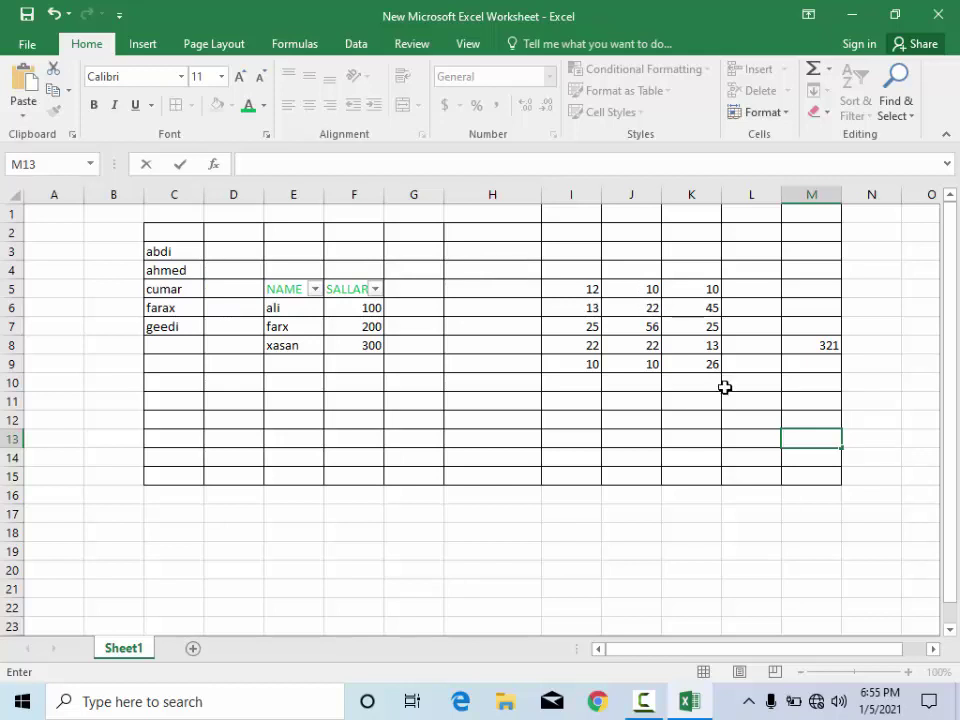
pyautogui.write('=sum')
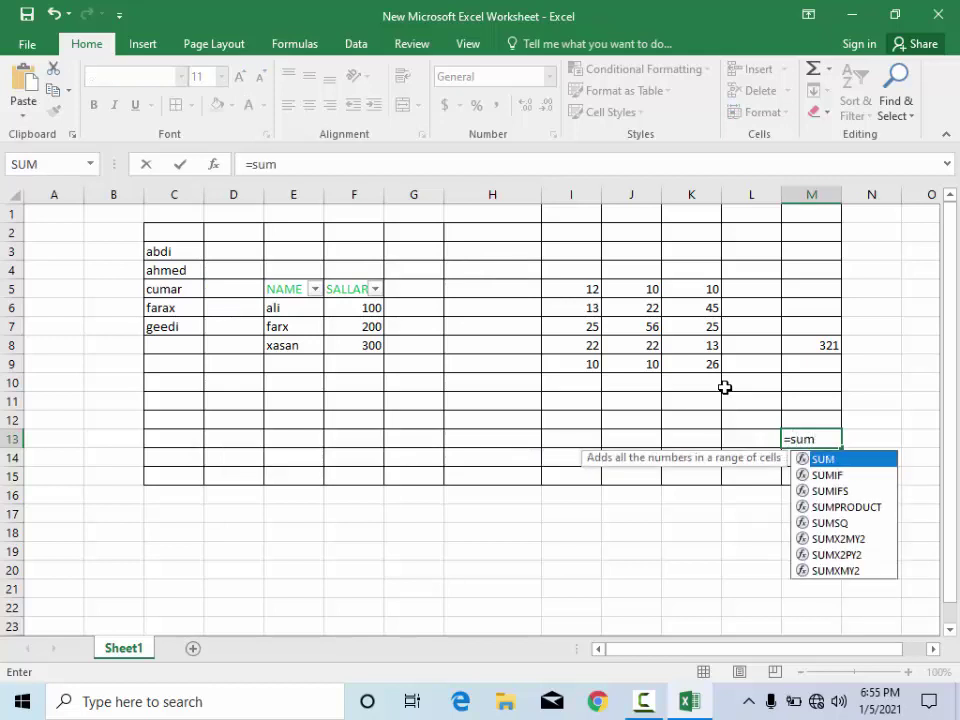
pyautogui.write('(')
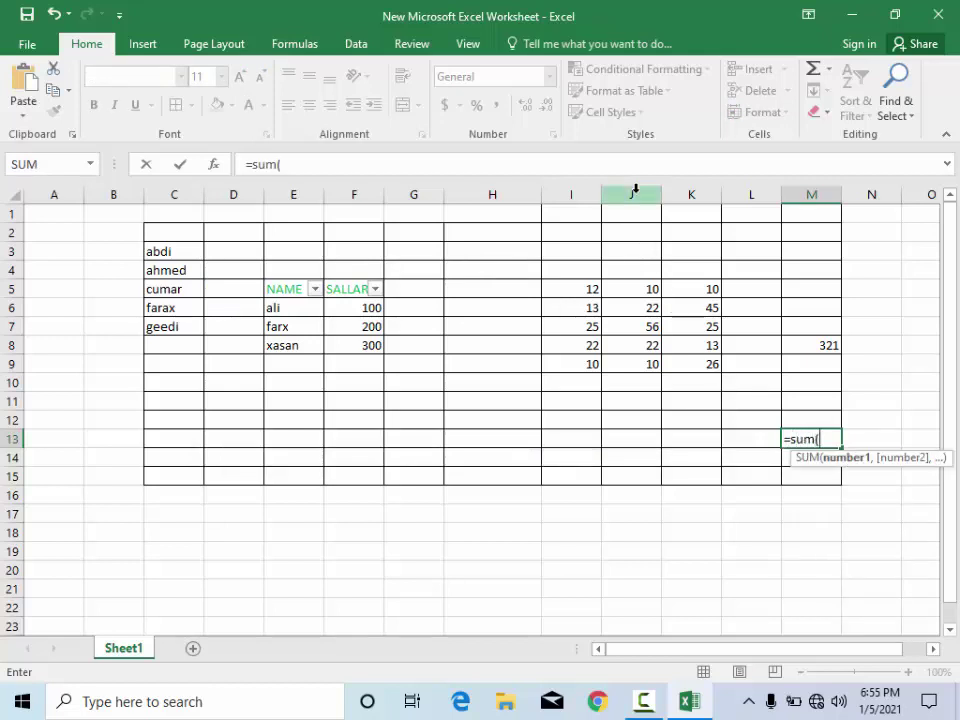
pyautogui.write('j')
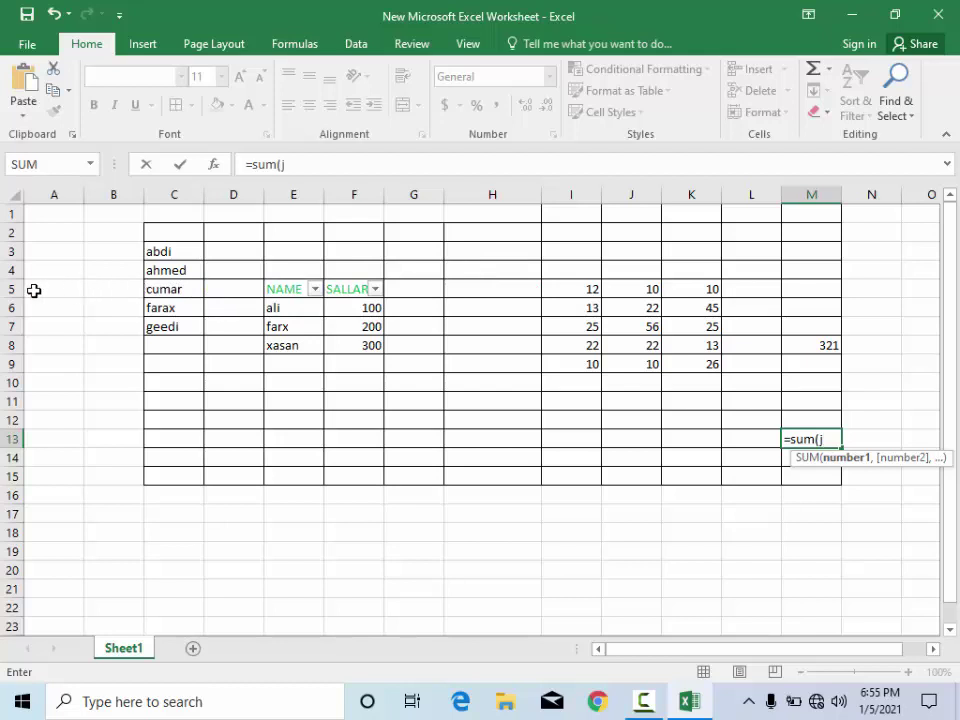
pyautogui.write('5:')
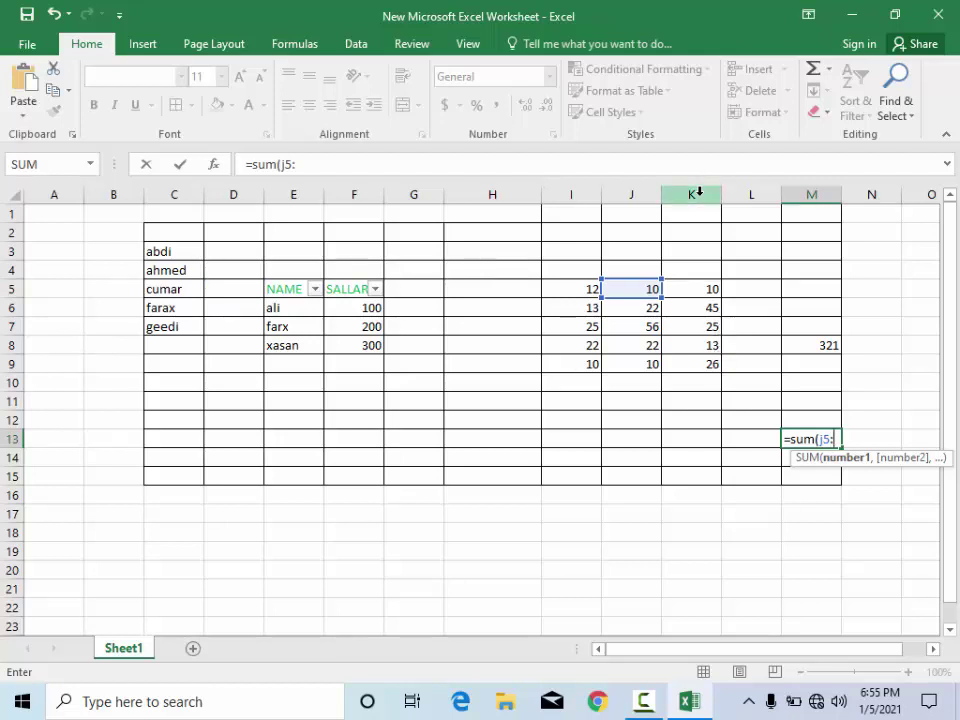
pyautogui.write('k')
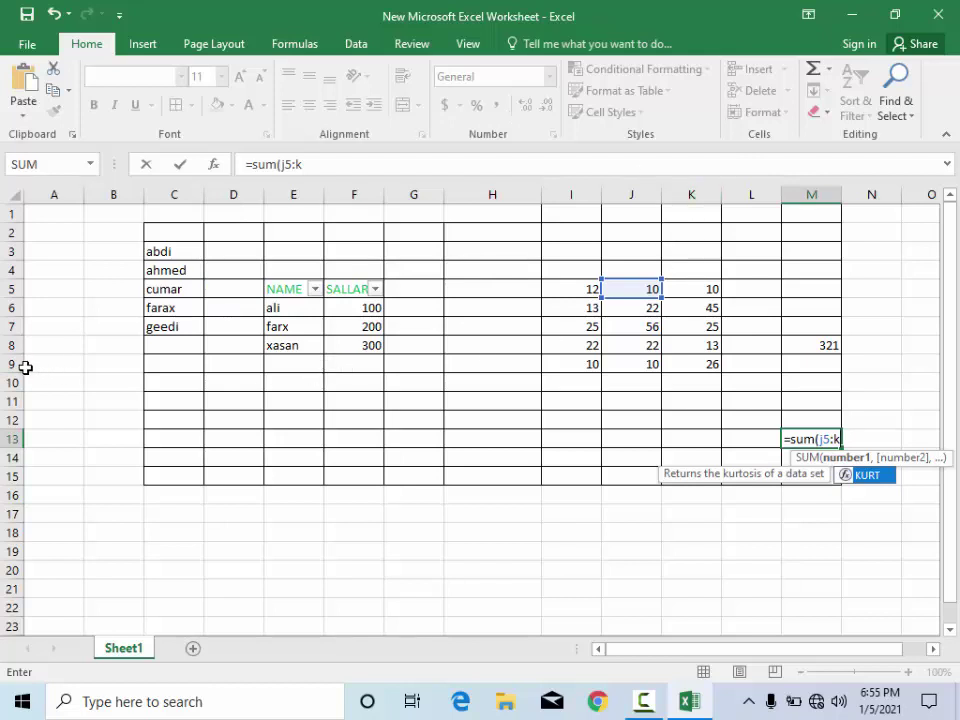
pyautogui.write('9')
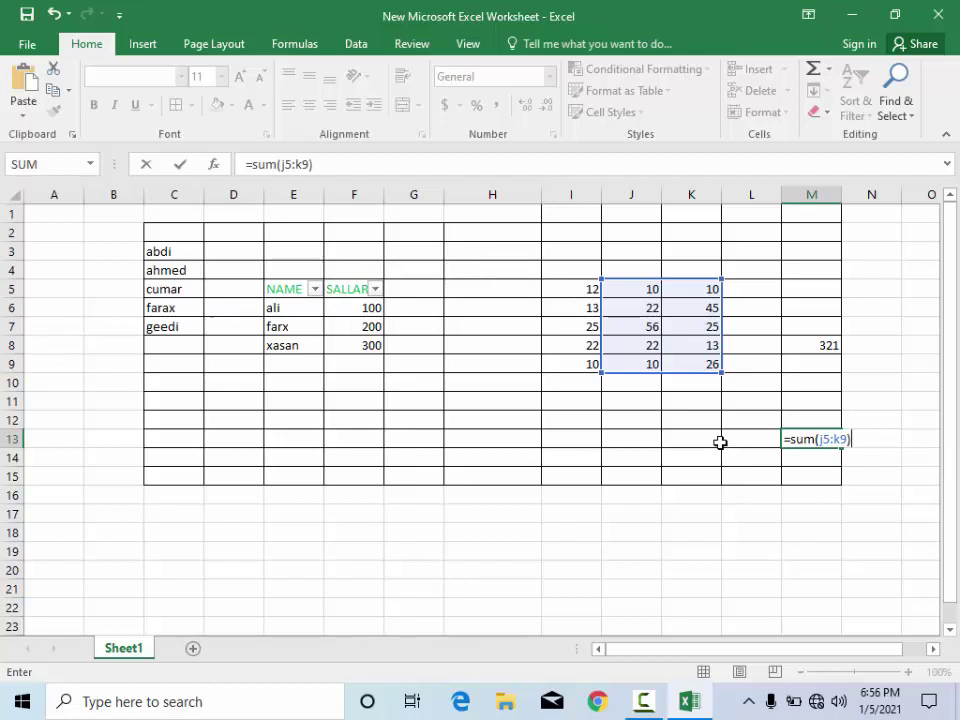
pyautogui.write(')')
pyautogui.press('Return')
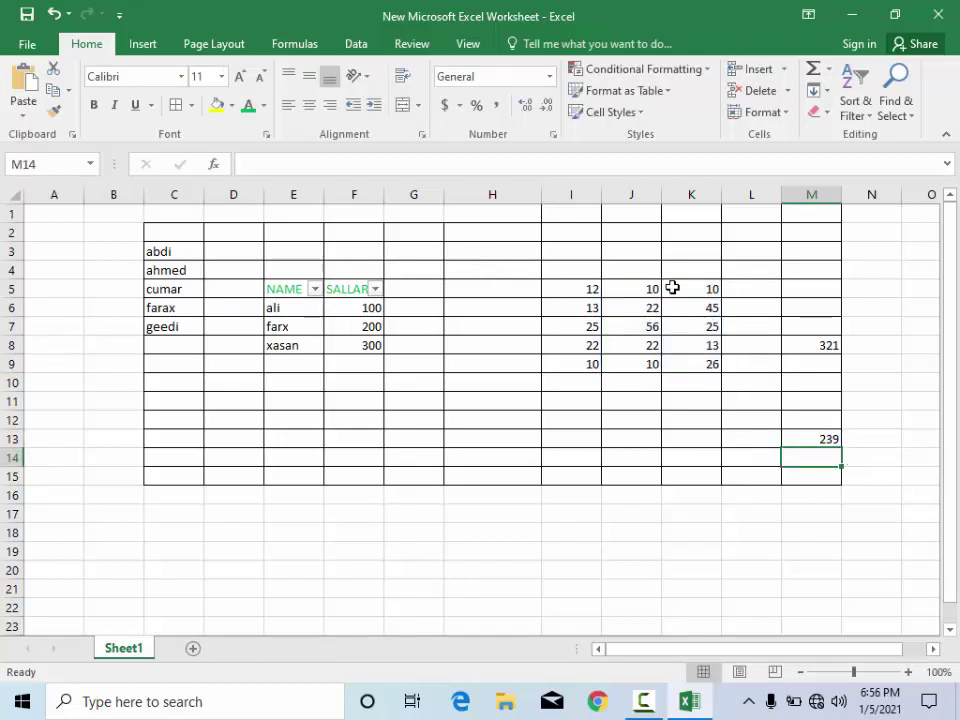